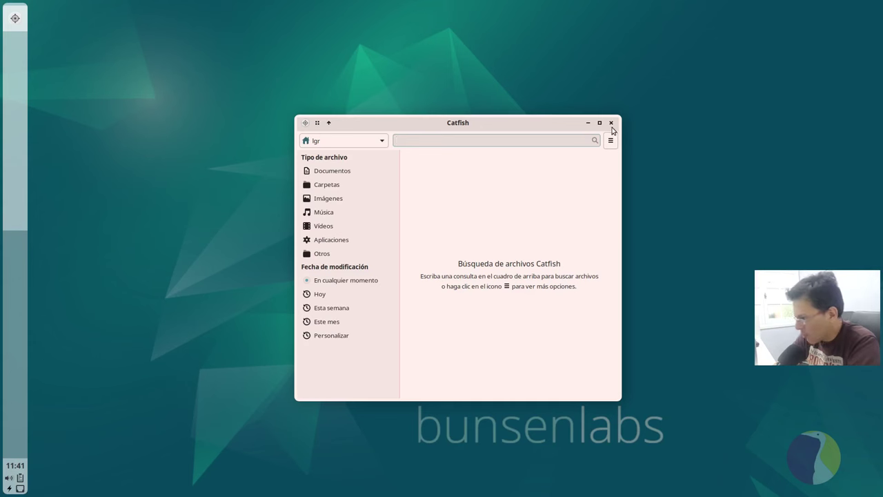
Close the Catfish file finder and look through the desktop's utilities, places, recent files, keybinds and compositor options
{"action": "left_click", "coordinate": [611, 122]}
{"action": "right_click", "coordinate": [258, 190]}
{"action": "mouse_move", "coordinate": [308, 288]}
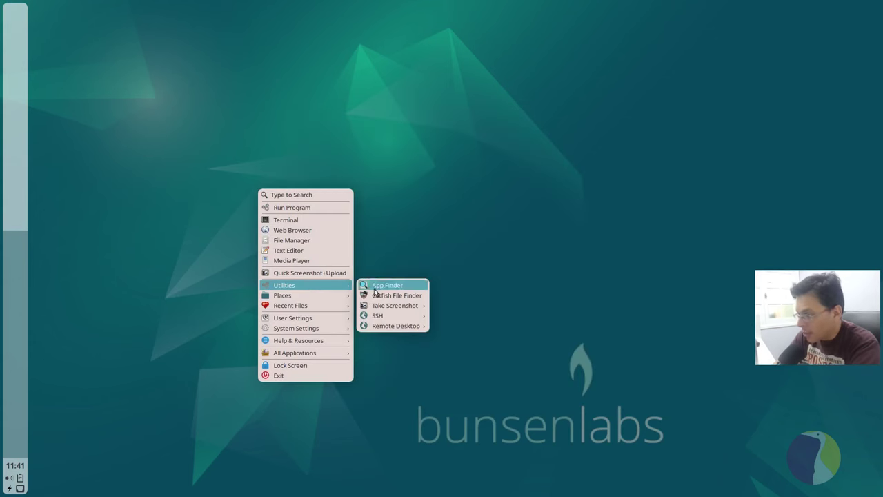
{"action": "mouse_move", "coordinate": [393, 307]}
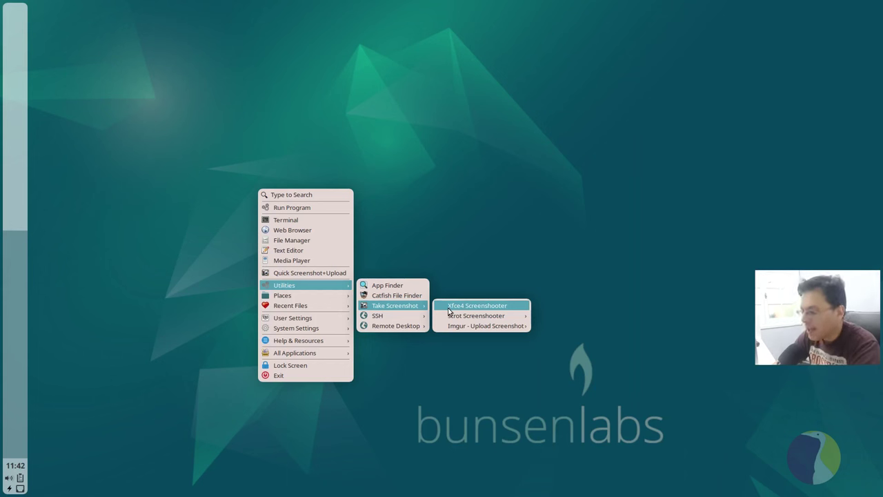
{"action": "mouse_move", "coordinate": [449, 316]}
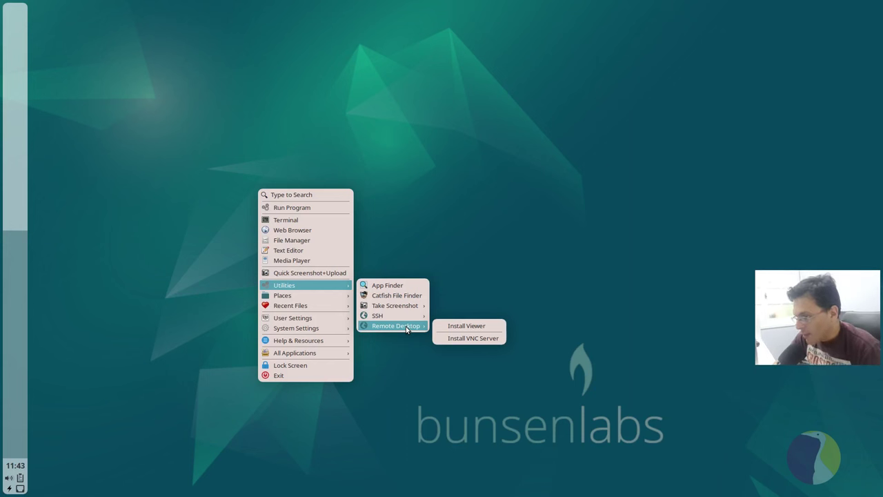
{"action": "mouse_move", "coordinate": [307, 298]}
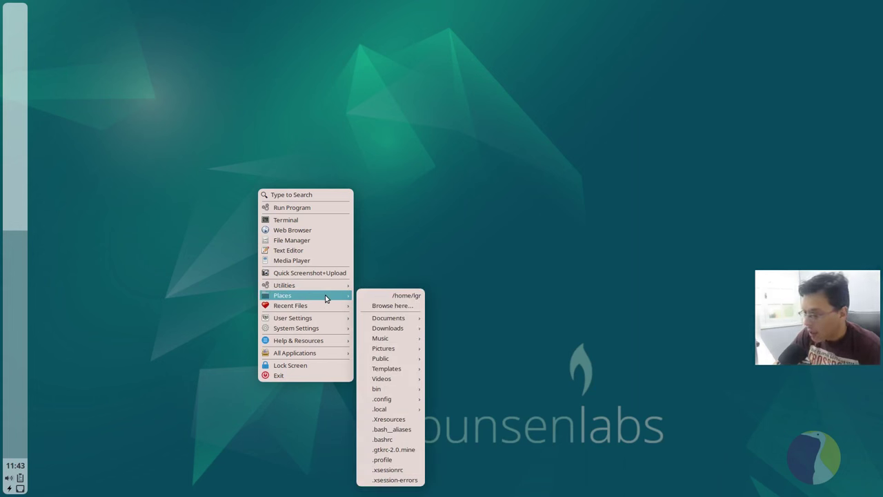
{"action": "mouse_move", "coordinate": [415, 364]}
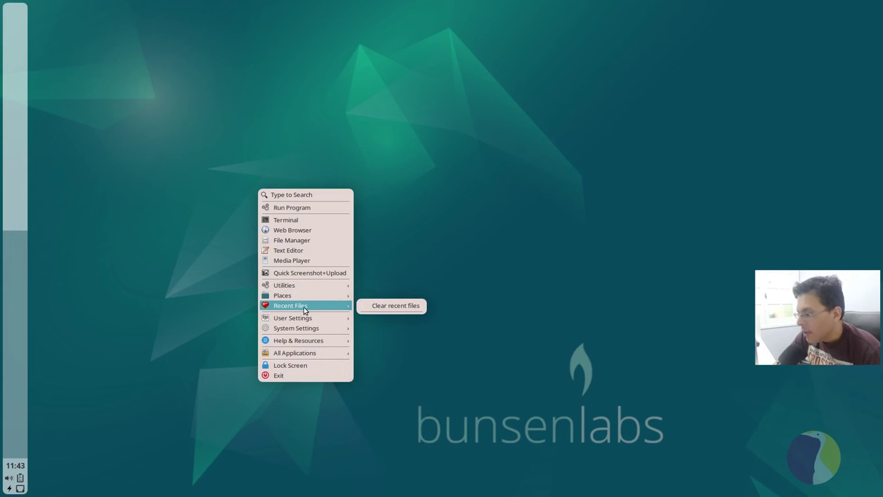
{"action": "mouse_move", "coordinate": [306, 319]}
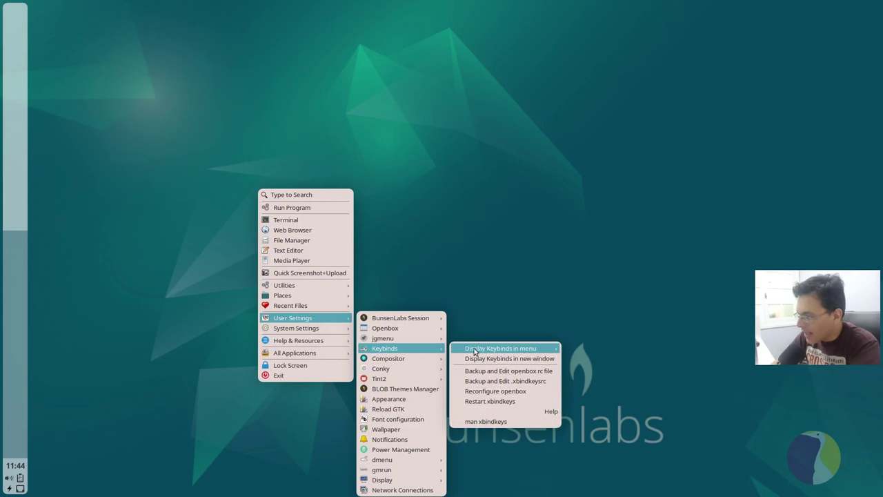
{"action": "mouse_move", "coordinate": [481, 350]}
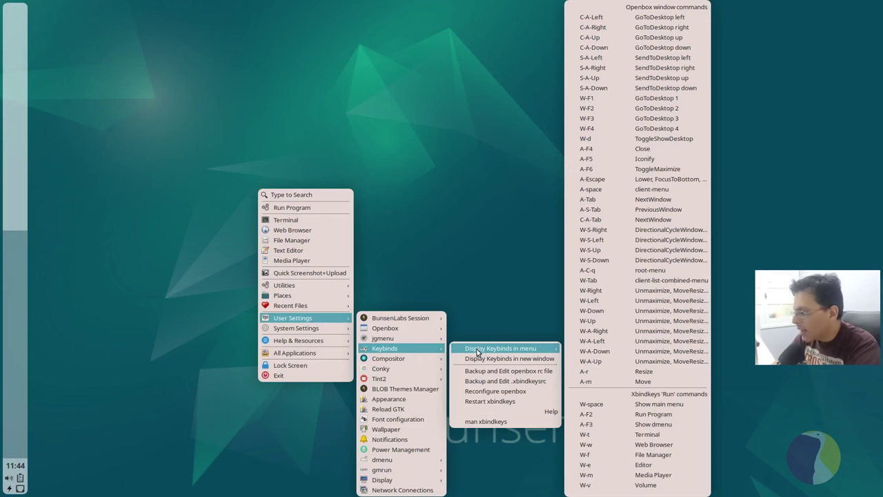
{"action": "mouse_move", "coordinate": [418, 365]}
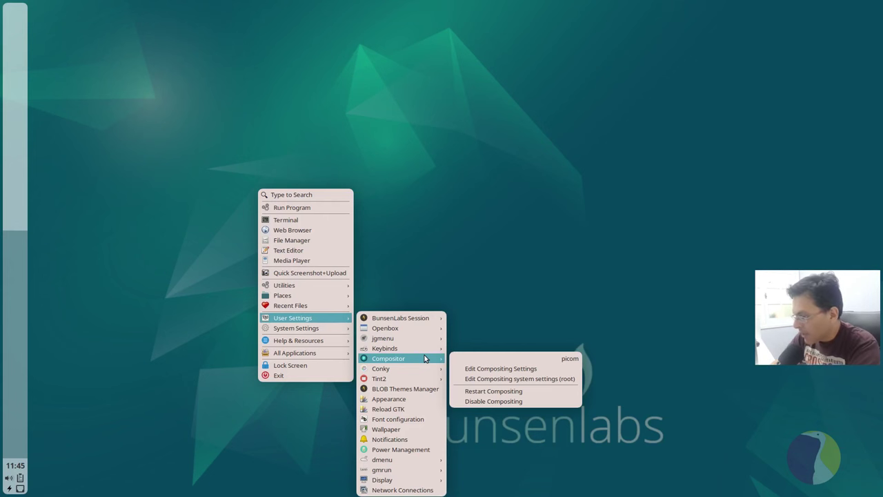
Open Conky Manager, deselect BL-Boron-conky.conf, select BL-Beryllium-conky.conf and apply the selection
{"action": "left_click", "coordinate": [482, 368]}
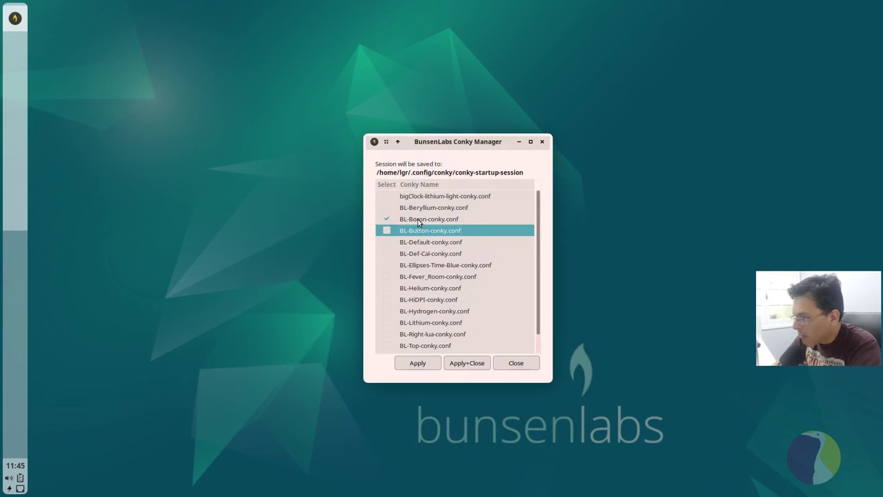
{"action": "key", "text": "Down"}
{"action": "key", "text": "Down"}
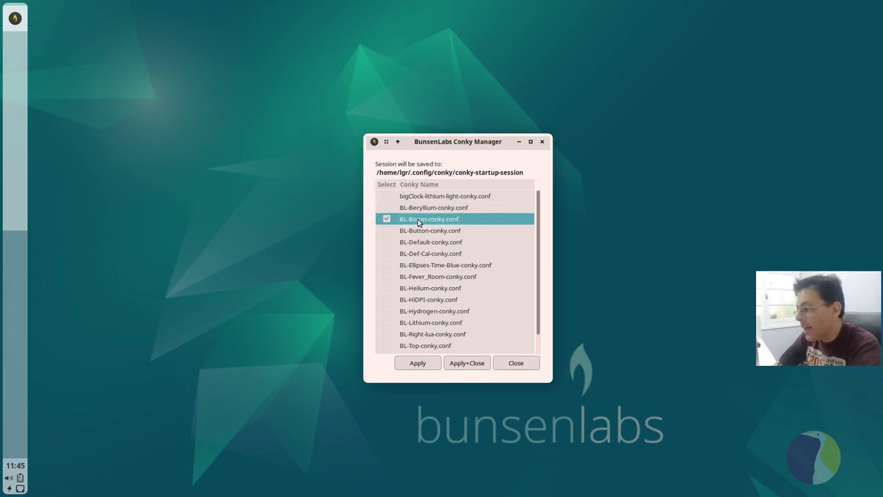
{"action": "key", "text": "Up"}
{"action": "key", "text": "Down"}
{"action": "key", "text": "Down"}
{"action": "key", "text": "Up"}
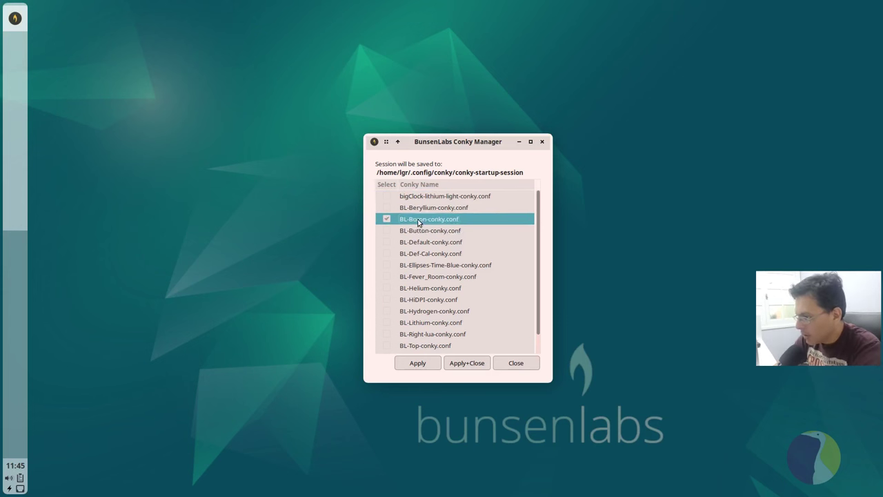
{"action": "key", "text": "Down"}
{"action": "key", "text": "Up"}
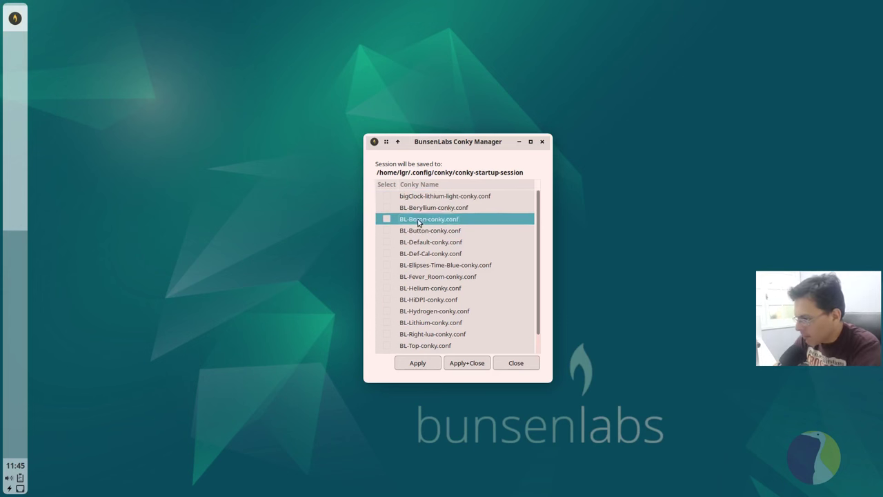
{"action": "key", "text": "Down"}
{"action": "key", "text": "Up"}
{"action": "key", "text": "Up"}
{"action": "key", "text": "Down"}
{"action": "key", "text": "Up"}
{"action": "key", "text": "space"}
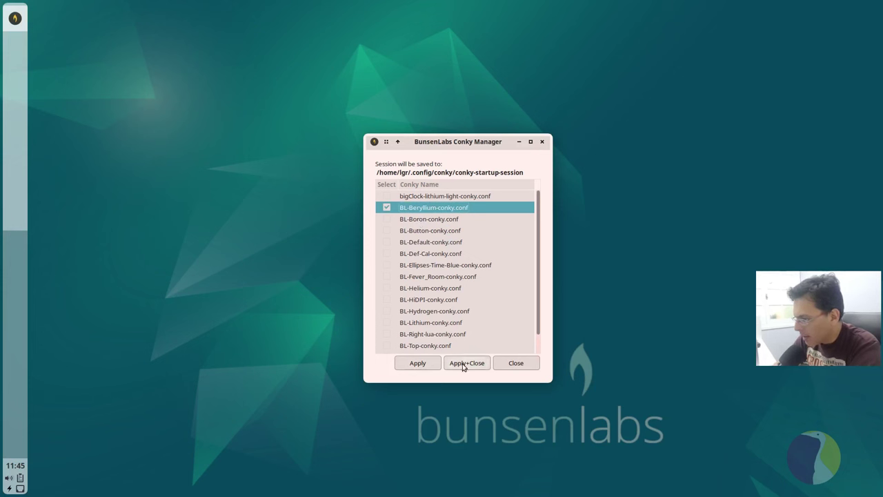
{"action": "left_click", "coordinate": [423, 366]}
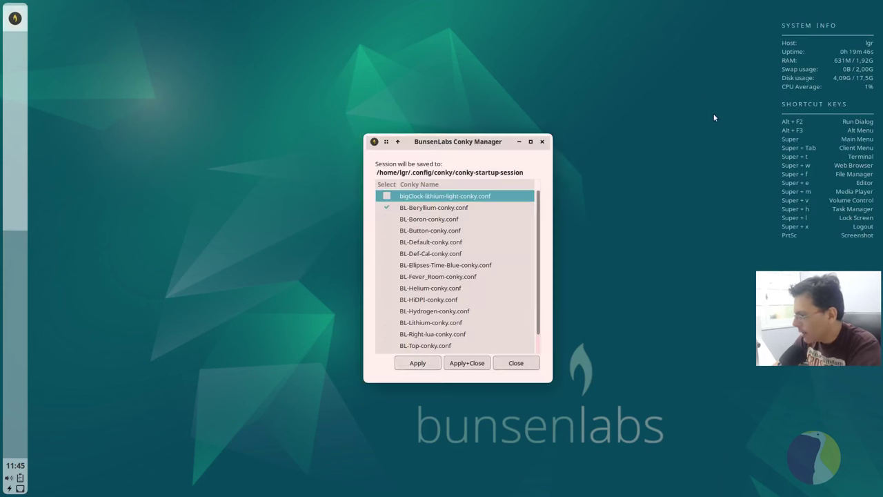
Deselect BL-Beryllium-conky.conf, select BL-Boron-conky.conf again, and apply the conky selection while closing the manager
{"action": "left_click", "coordinate": [459, 206]}
{"action": "key", "text": "Down"}
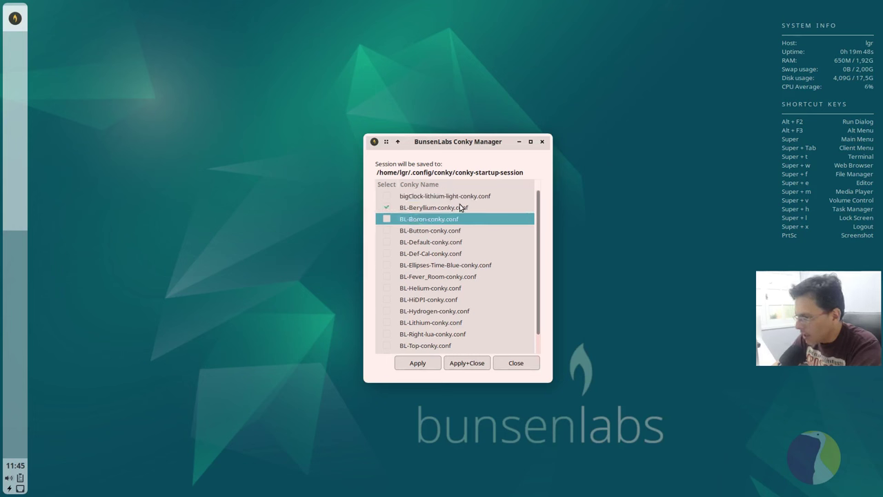
{"action": "right_click", "coordinate": [460, 207]}
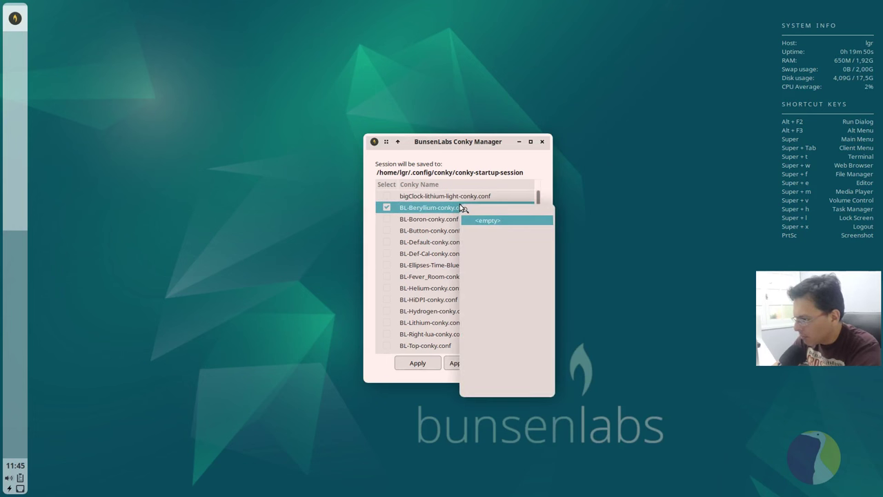
{"action": "right_click", "coordinate": [460, 207]}
{"action": "key", "text": "Escape"}
{"action": "key", "text": "space"}
{"action": "key", "text": "Down"}
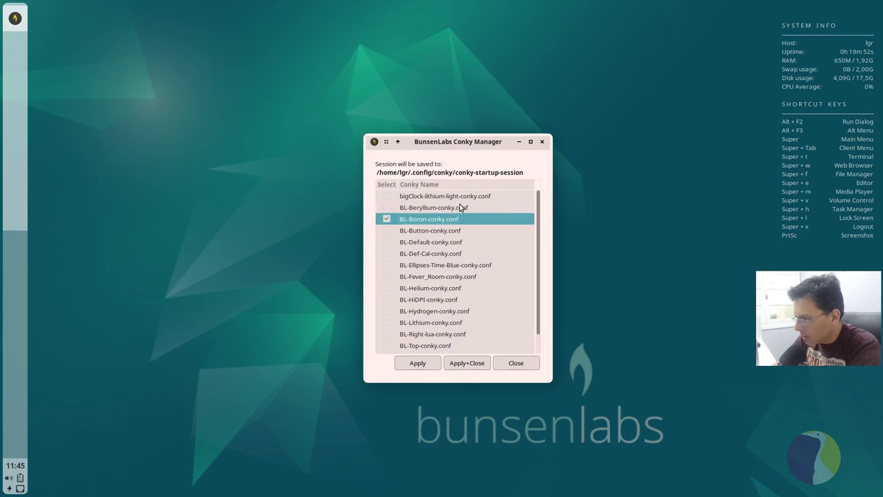
{"action": "left_click", "coordinate": [467, 363]}
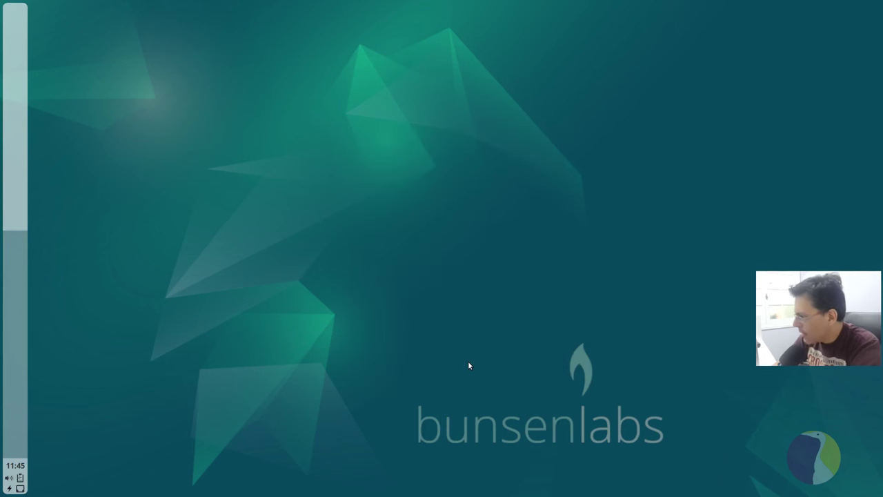
Reopen Conky Manager and apply the conky session with BL-Boron-conky.conf selected
{"action": "right_click", "coordinate": [384, 209]}
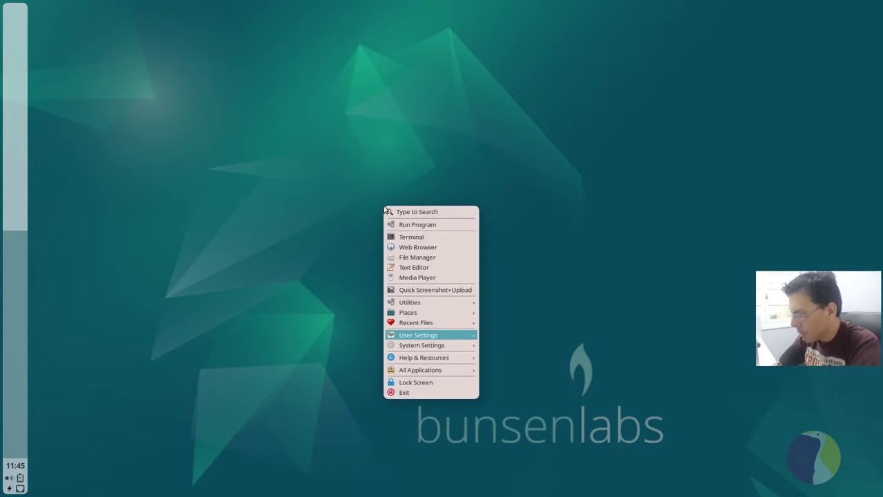
{"action": "key", "text": "Right"}
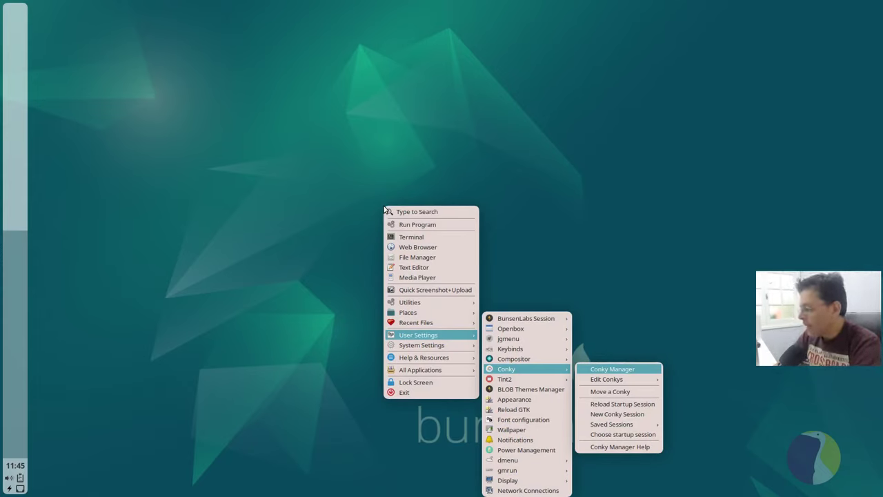
{"action": "key", "text": "Down"}
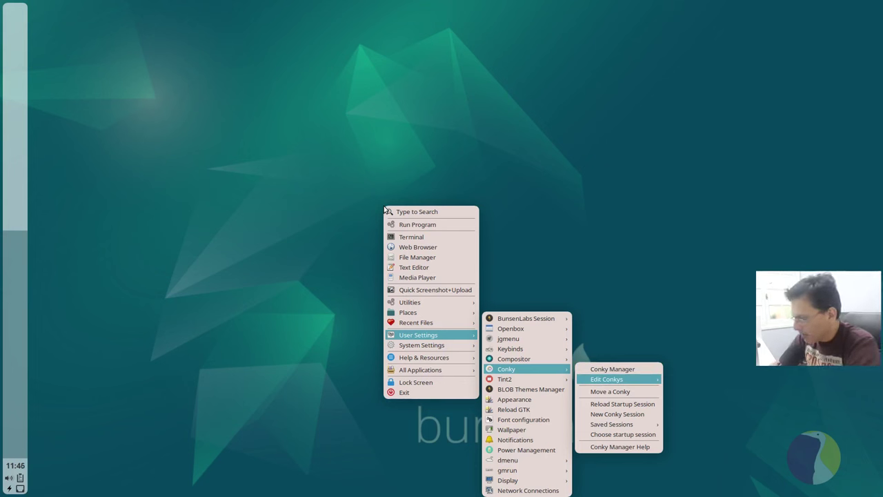
{"action": "key", "text": "Left"}
{"action": "key", "text": "Right"}
{"action": "key", "text": "Return"}
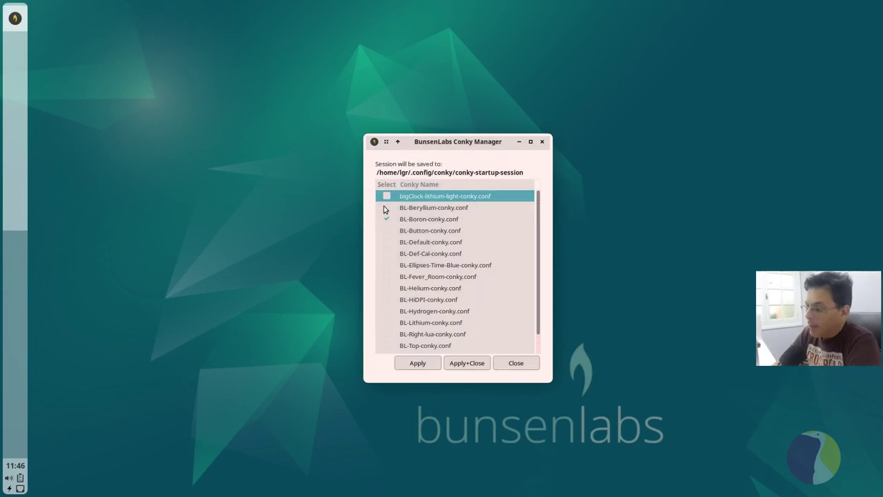
{"action": "key", "text": "Return"}
Open BLOB Themes Manager from the user settings and show the saved blobs
{"action": "right_click", "coordinate": [219, 289]}
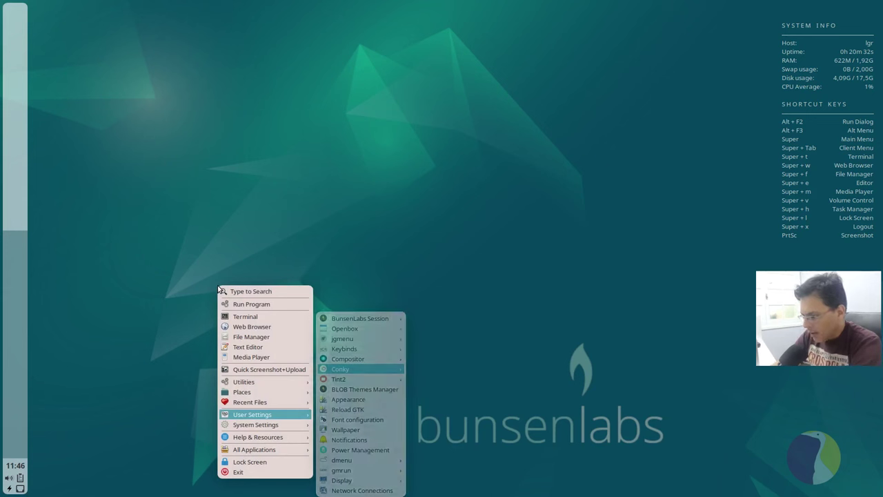
{"action": "key", "text": "Down"}
{"action": "key", "text": "Right"}
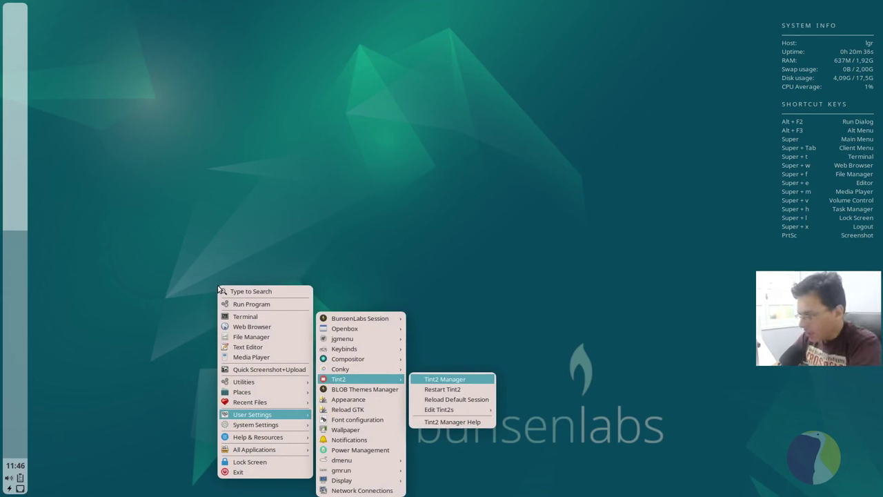
{"action": "key", "text": "Left"}
{"action": "key", "text": "Down"}
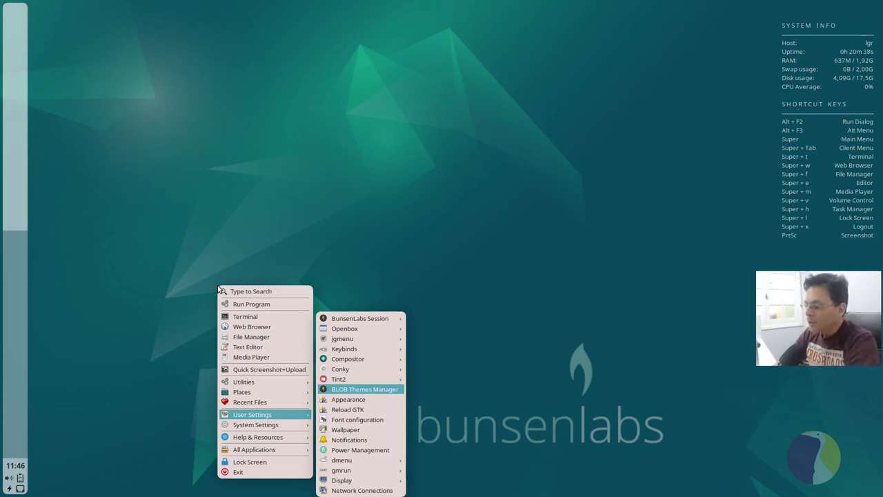
{"action": "key", "text": "Return"}
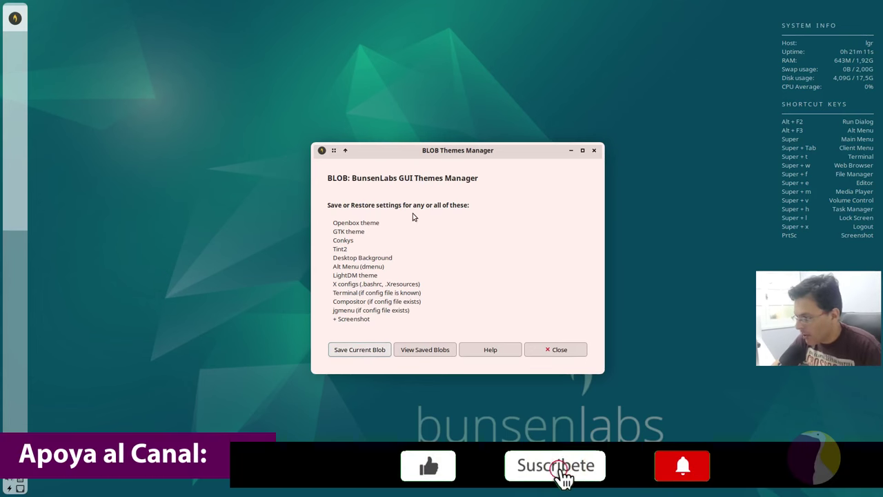
{"action": "left_click", "coordinate": [439, 350]}
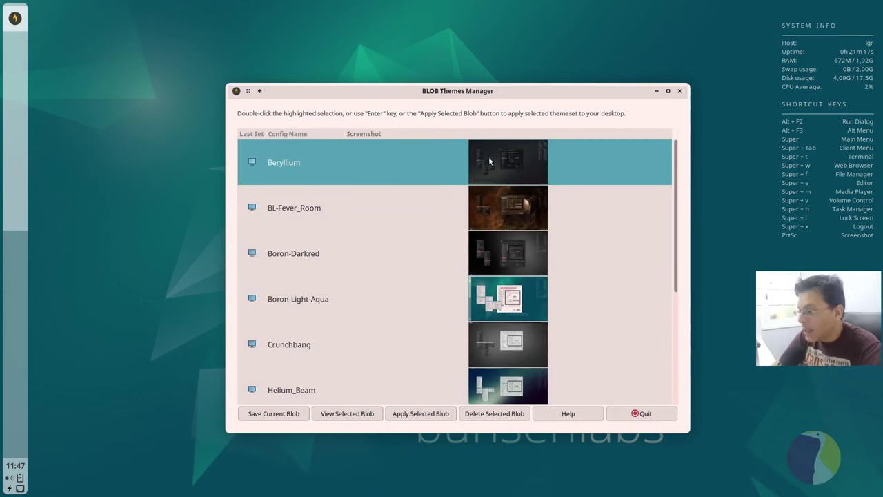
Examine the saved theme sets and their preview screenshots through the whole list, down to Yeti and back up
{"action": "left_click", "coordinate": [370, 204]}
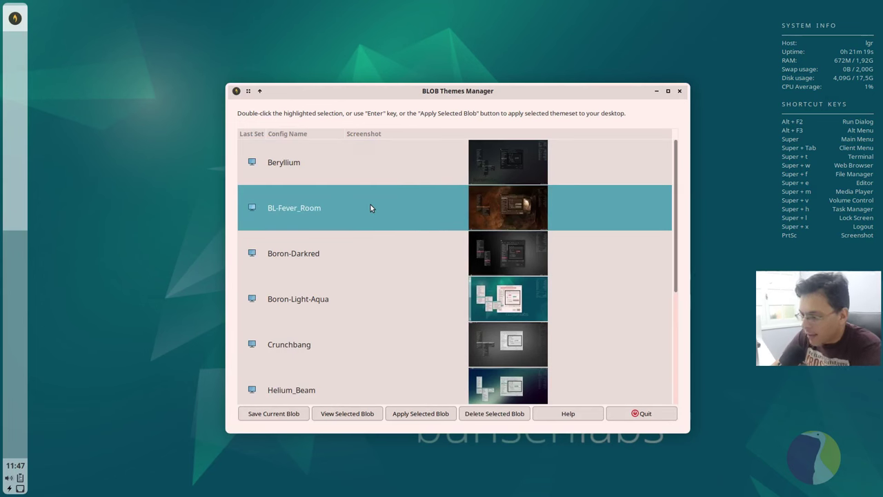
{"action": "key", "text": "Down"}
{"action": "key", "text": "Up"}
{"action": "key", "text": "Down"}
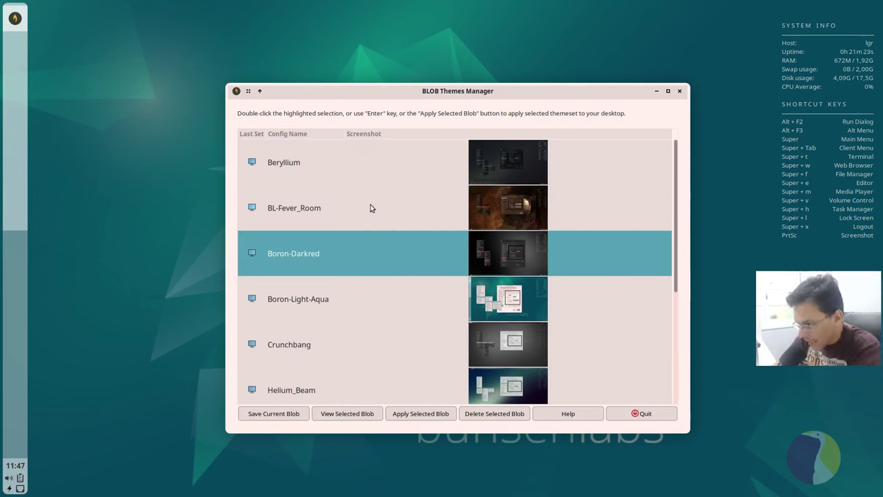
{"action": "key", "text": "Down"}
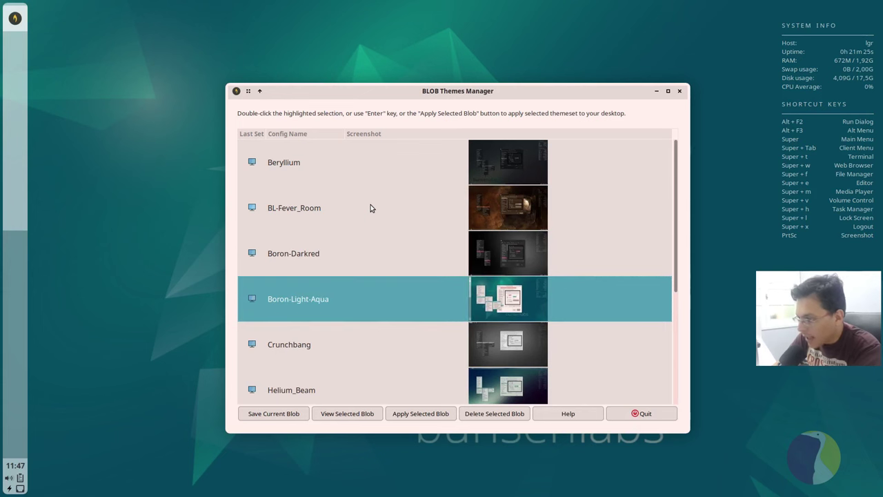
{"action": "key", "text": "Down"}
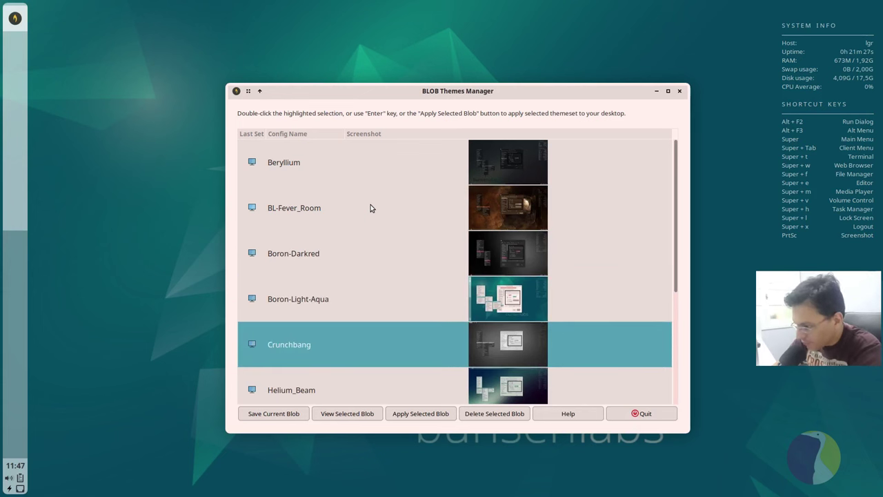
{"action": "key", "text": "Down"}
{"action": "key", "text": "Down"}
{"action": "key", "text": "Down"}
{"action": "key", "text": "Down"}
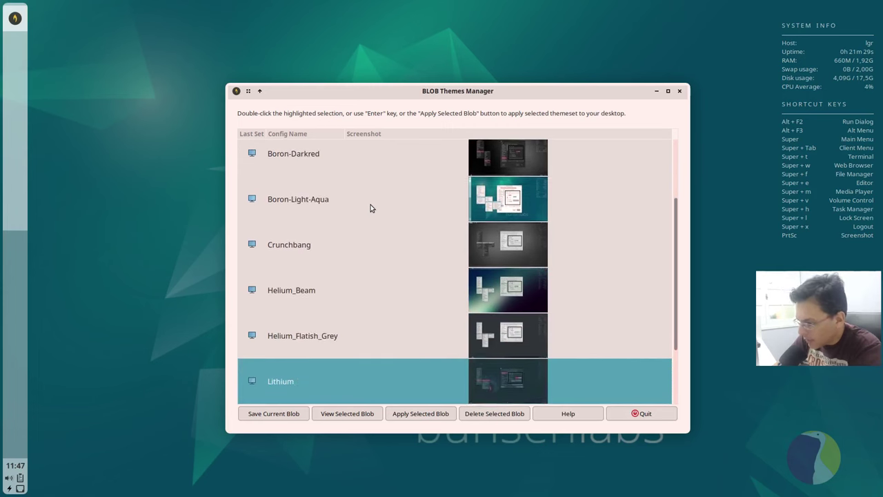
{"action": "key", "text": "Up"}
{"action": "key", "text": "Down"}
{"action": "key", "text": "Down"}
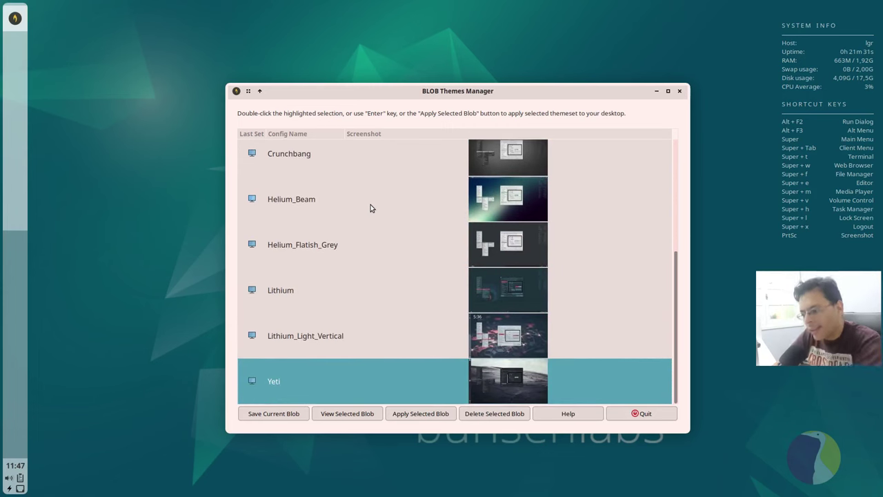
{"action": "key", "text": "Up"}
{"action": "key", "text": "Up"}
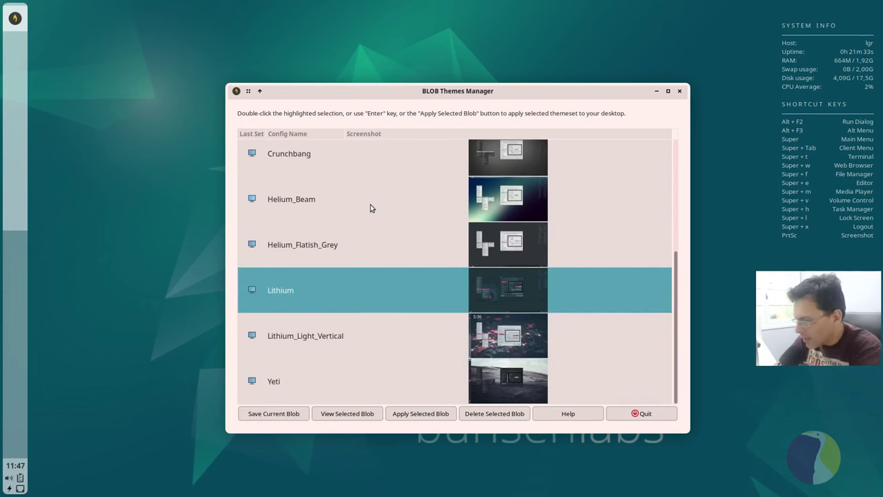
{"action": "key", "text": "Down"}
{"action": "key", "text": "Down"}
{"action": "key", "text": "Up"}
{"action": "key", "text": "Up"}
{"action": "key", "text": "Up"}
{"action": "key", "text": "Up"}
{"action": "key", "text": "Up"}
{"action": "key", "text": "Up"}
{"action": "key", "text": "Up"}
{"action": "key", "text": "Up"}
{"action": "key", "text": "Up"}
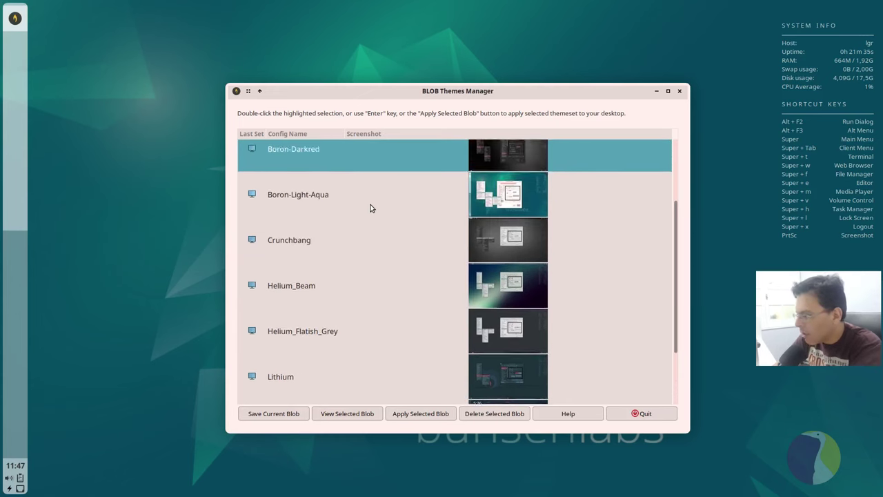
Select the Boron-Darkred blob and apply it to the desktop with all the offered configs selected
{"action": "key", "text": "Down"}
{"action": "key", "text": "Down"}
{"action": "key", "text": "Down"}
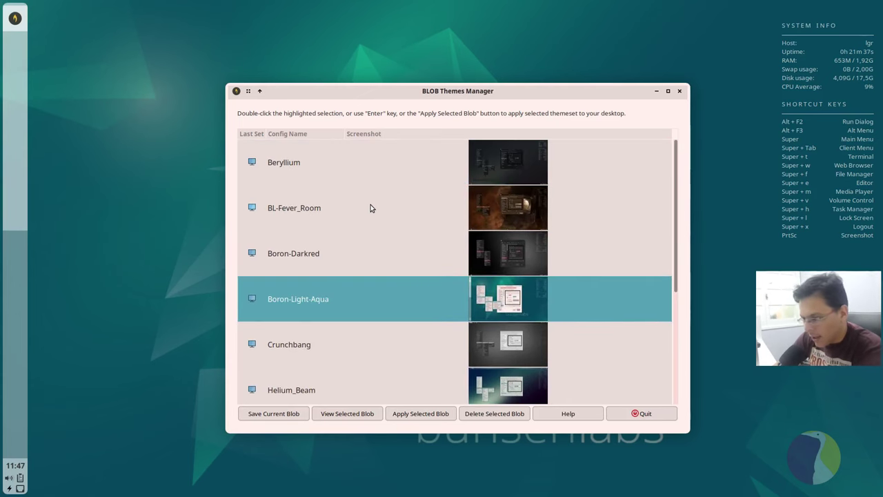
{"action": "key", "text": "Up"}
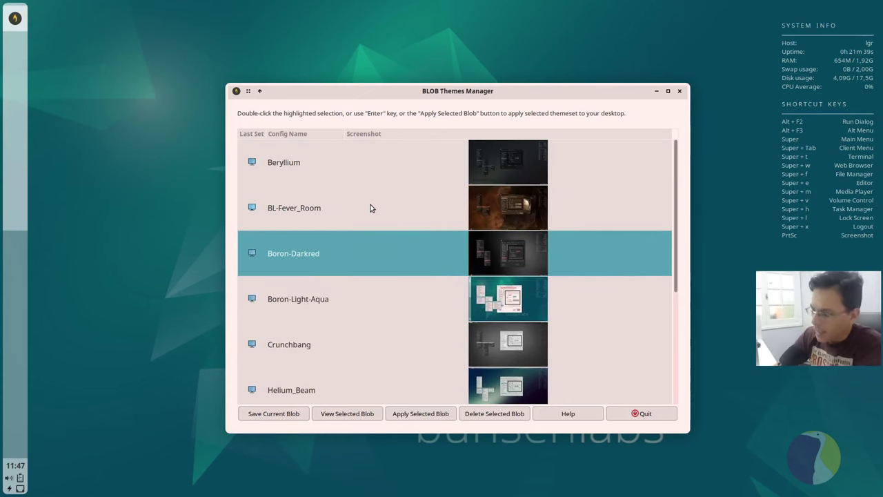
{"action": "key", "text": "Return"}
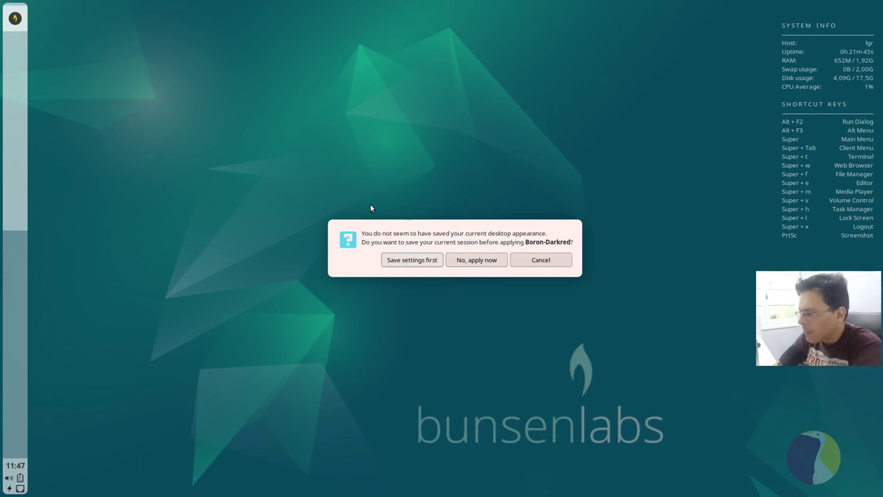
{"action": "key", "text": "Return"}
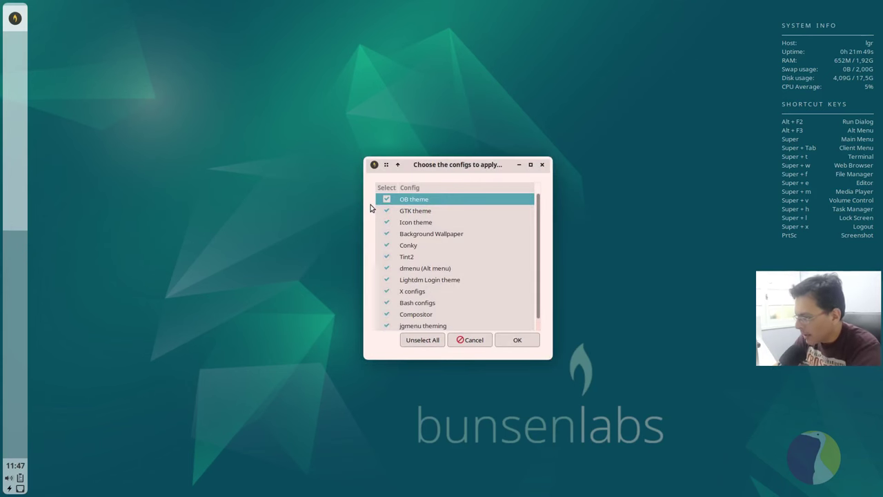
{"action": "key", "text": "Return"}
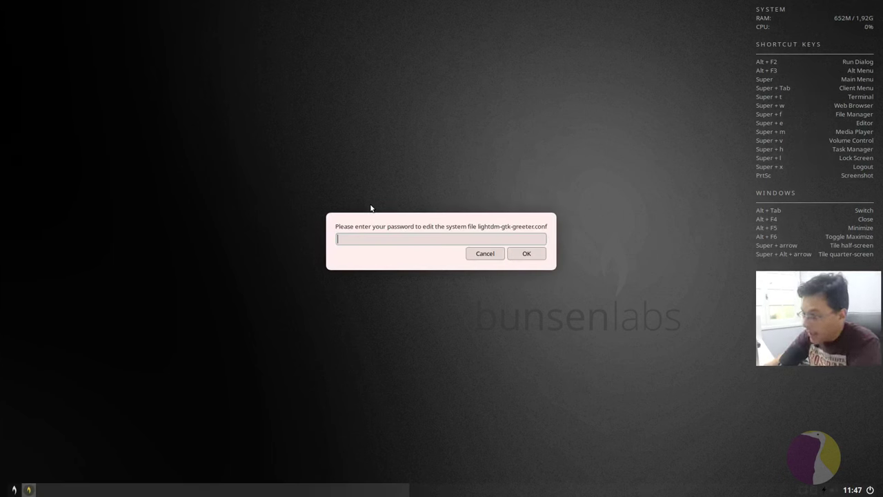
Enter the account password to authorize editing the system file lightdm-gtk-greeter.conf
{"action": "type", "text": "*"}
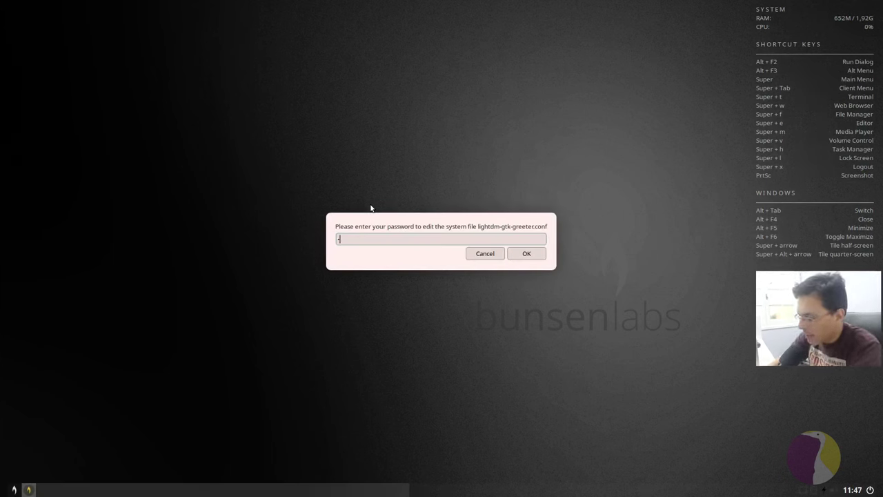
{"action": "type", "text": "*"}
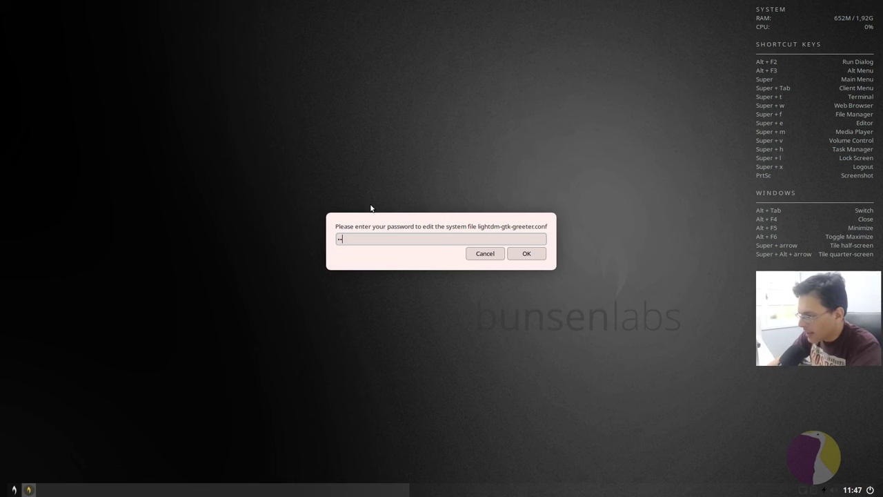
{"action": "key", "text": "Return"}
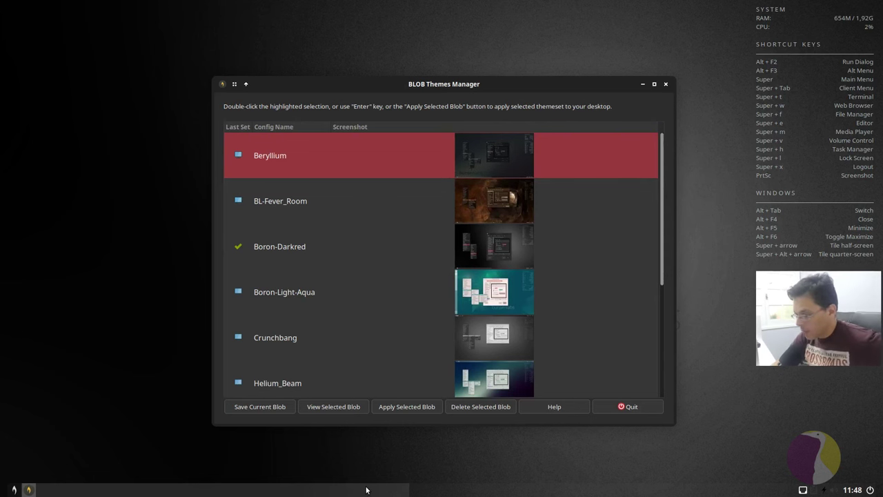
Bring up the desktop main menu to view its Boron-Darkred styling, dismiss it, and quit BLOB Themes Manager
{"action": "right_click", "coordinate": [296, 487]}
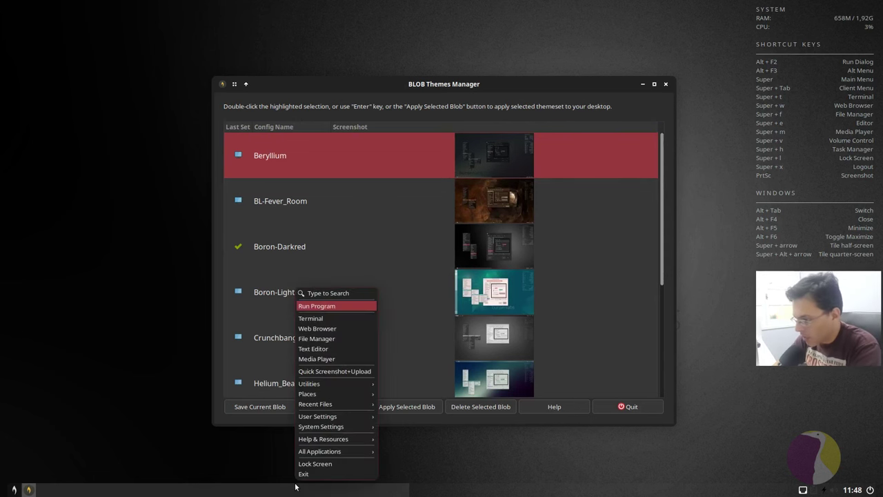
{"action": "left_click", "coordinate": [213, 460]}
{"action": "right_click", "coordinate": [214, 461]}
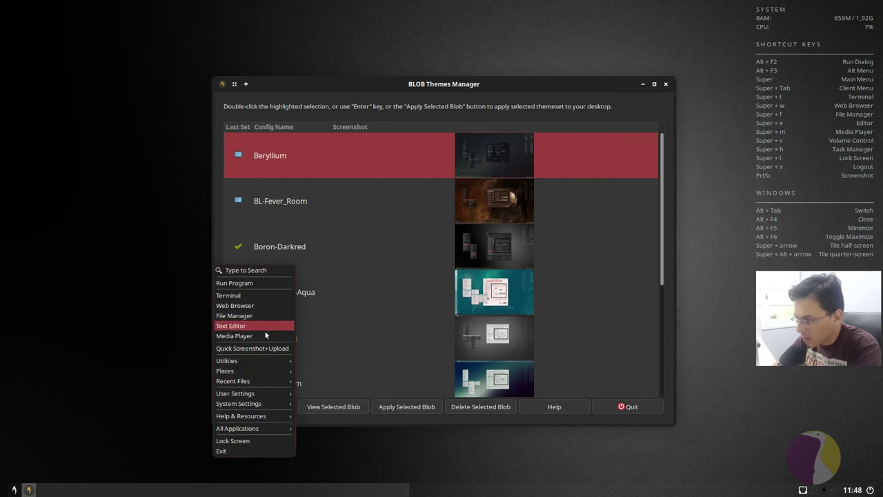
{"action": "key", "text": "Escape"}
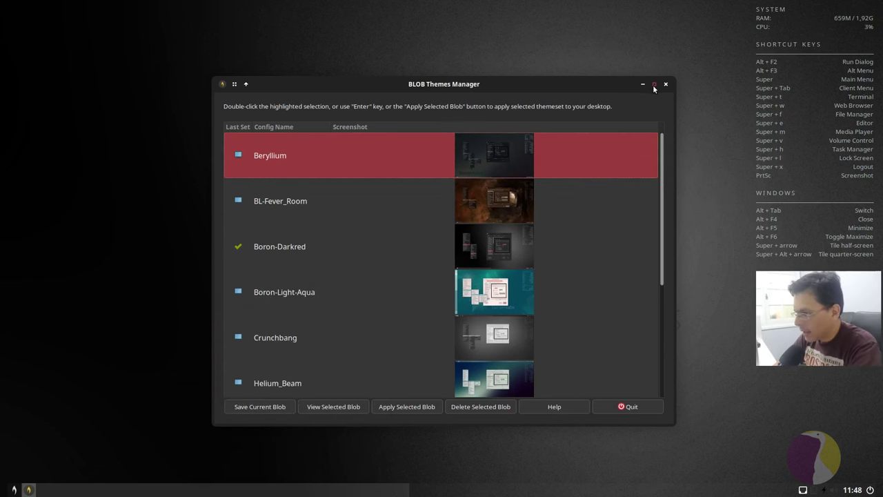
{"action": "left_click", "coordinate": [625, 407]}
{"action": "right_click", "coordinate": [273, 316]}
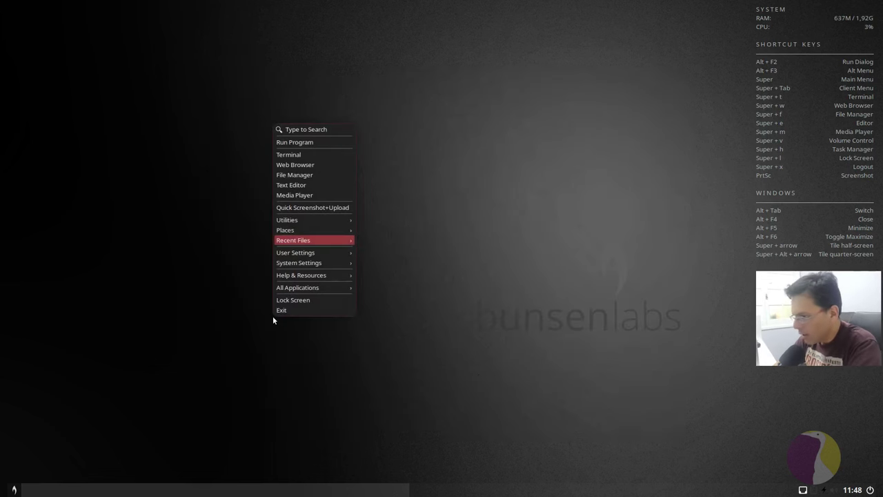
{"action": "left_click", "coordinate": [178, 315]}
{"action": "right_click", "coordinate": [178, 315]}
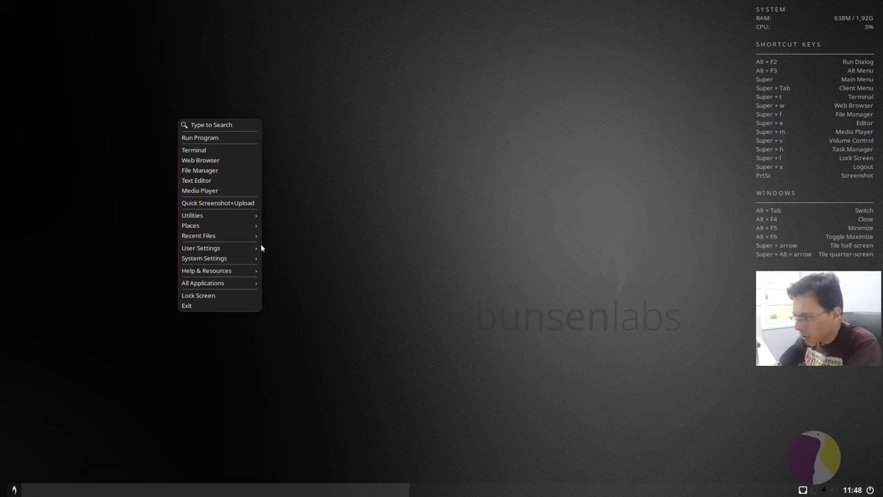
{"action": "left_click", "coordinate": [198, 363]}
Open the Appearance settings from the user settings, view the color and icon theme pages, and close the window
{"action": "right_click", "coordinate": [103, 349]}
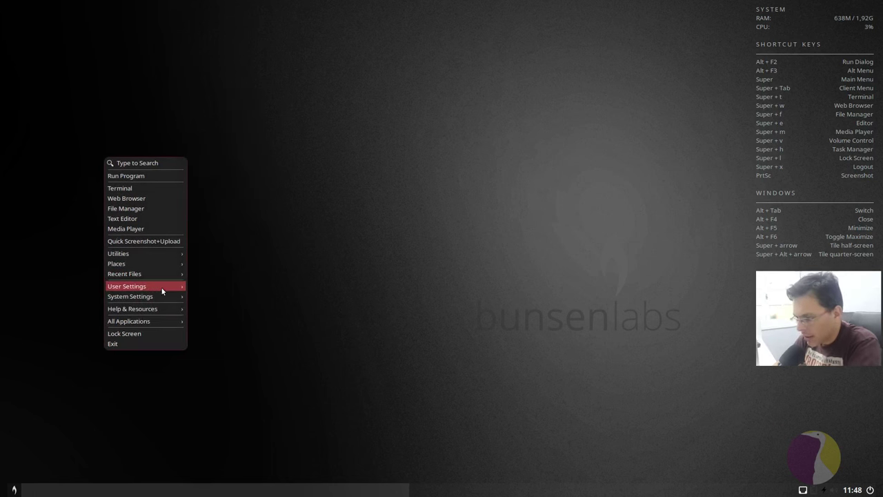
{"action": "mouse_move", "coordinate": [154, 302]}
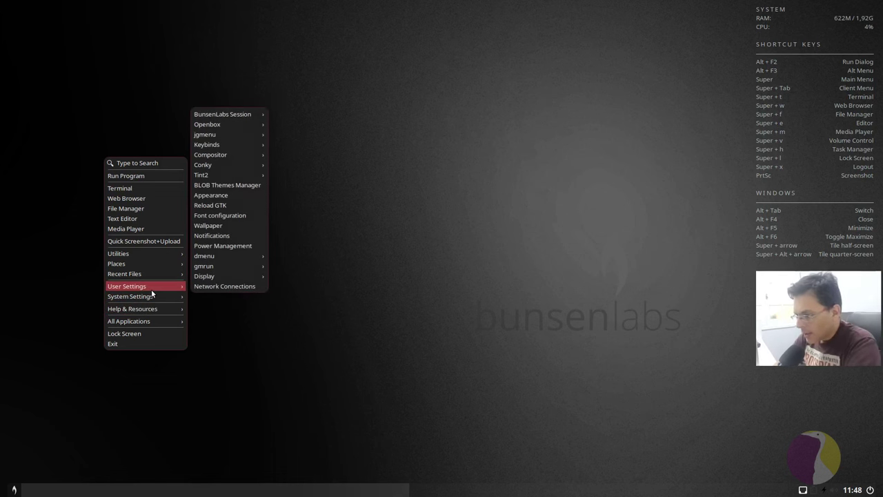
{"action": "mouse_move", "coordinate": [219, 283]}
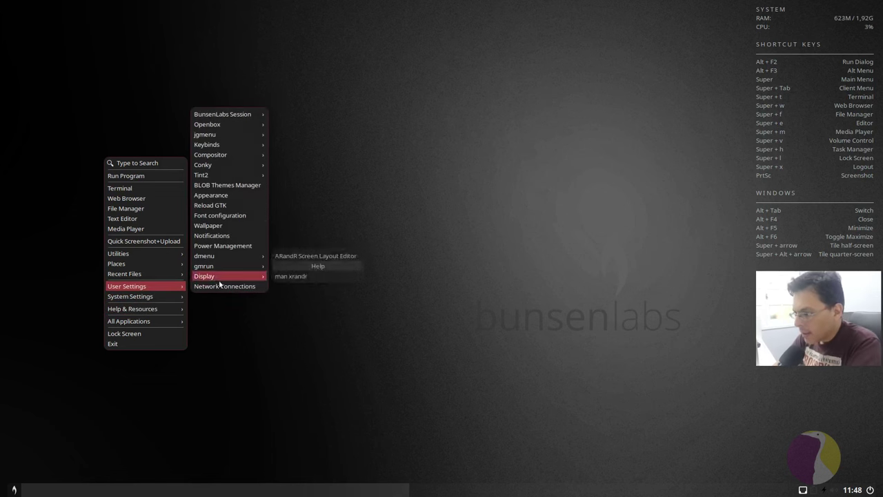
{"action": "left_click", "coordinate": [223, 197]}
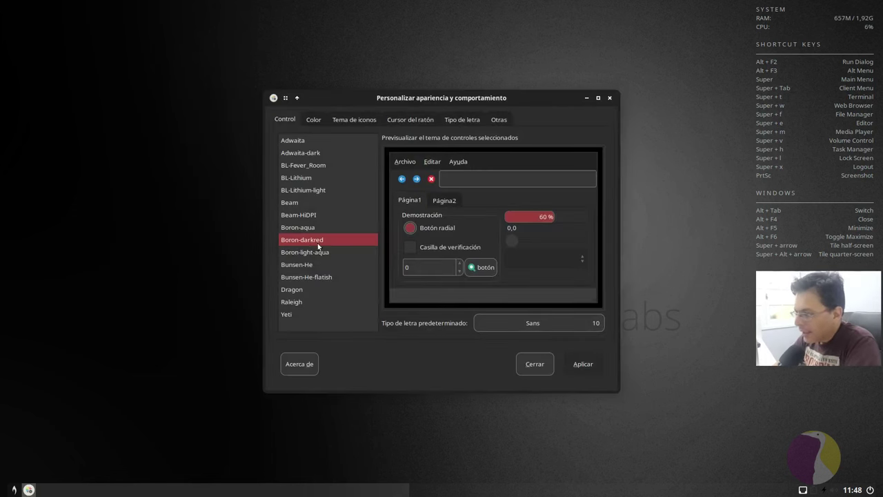
{"action": "left_click", "coordinate": [312, 119]}
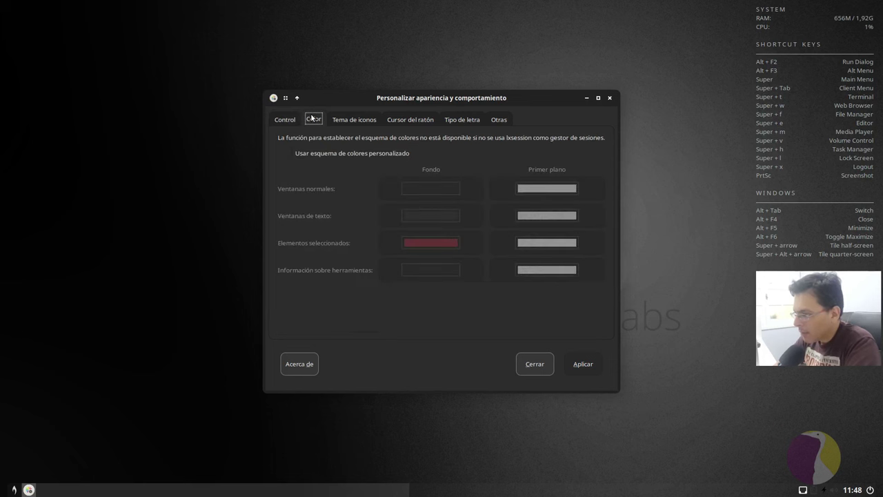
{"action": "left_click", "coordinate": [354, 120]}
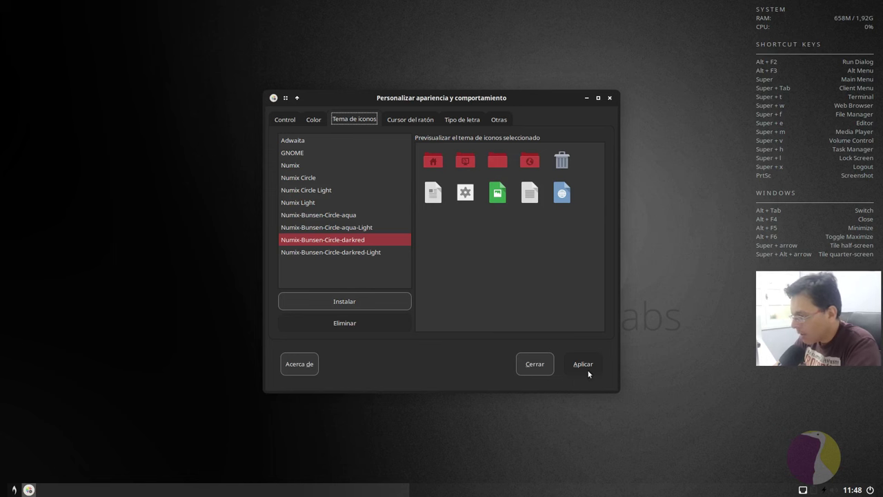
{"action": "left_click", "coordinate": [609, 98]}
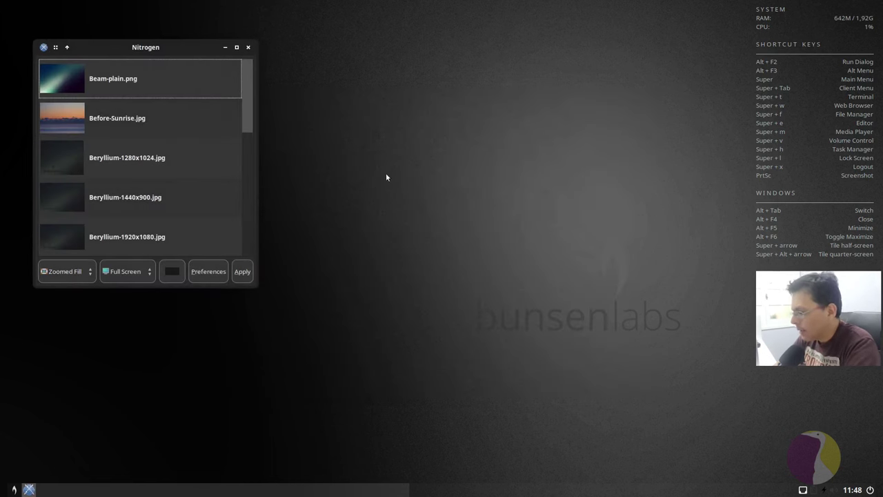
Browse the available wallpapers in Nitrogen and apply Before-Sunrise.jpg as the full-screen background
{"action": "left_click_drag", "start_coordinate": [191, 52], "coordinate": [598, 190]}
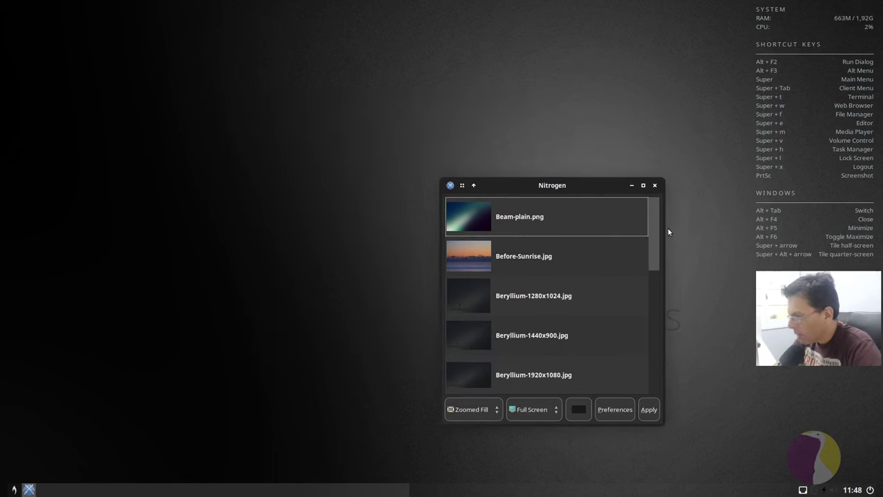
{"action": "scroll", "coordinate": [647, 229], "scroll_direction": "down", "scroll_amount": 1}
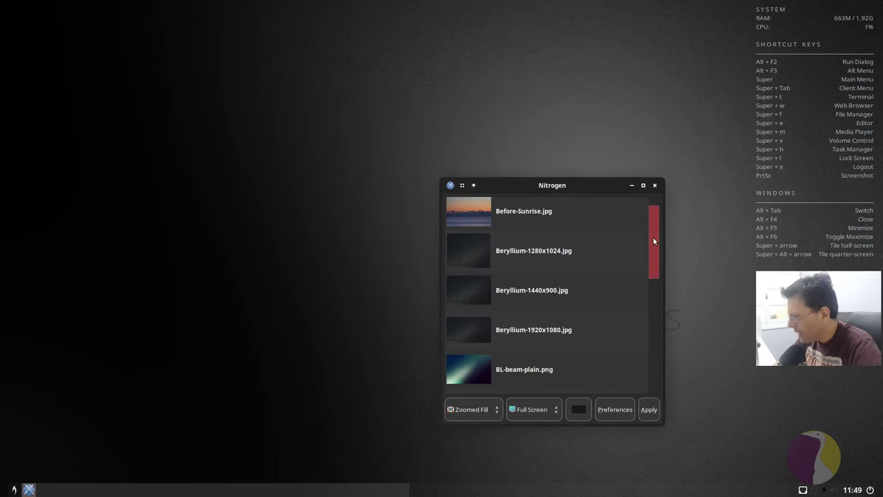
{"action": "scroll", "coordinate": [652, 237], "scroll_direction": "up", "scroll_amount": 1}
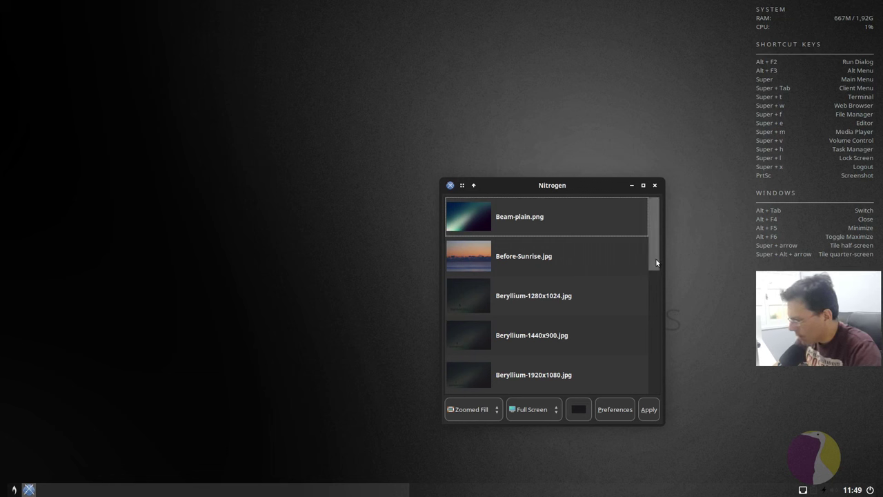
{"action": "left_click", "coordinate": [272, 203]}
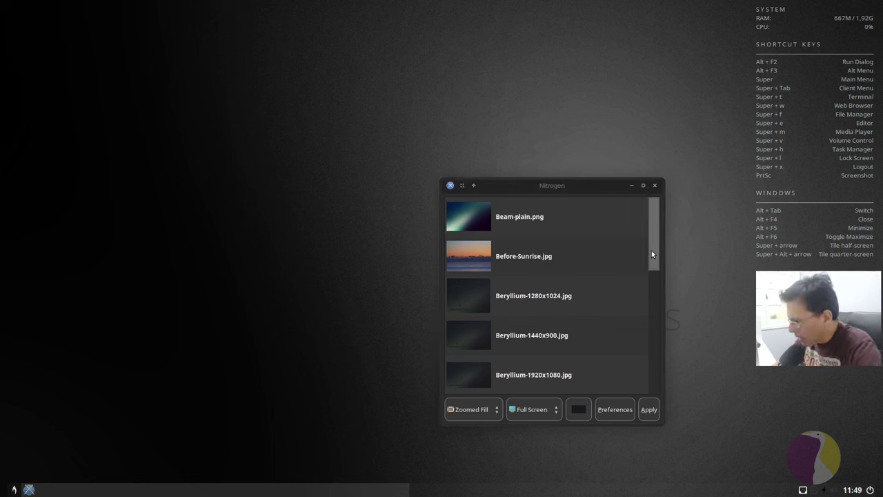
{"action": "left_click_drag", "start_coordinate": [651, 251], "coordinate": [649, 305]}
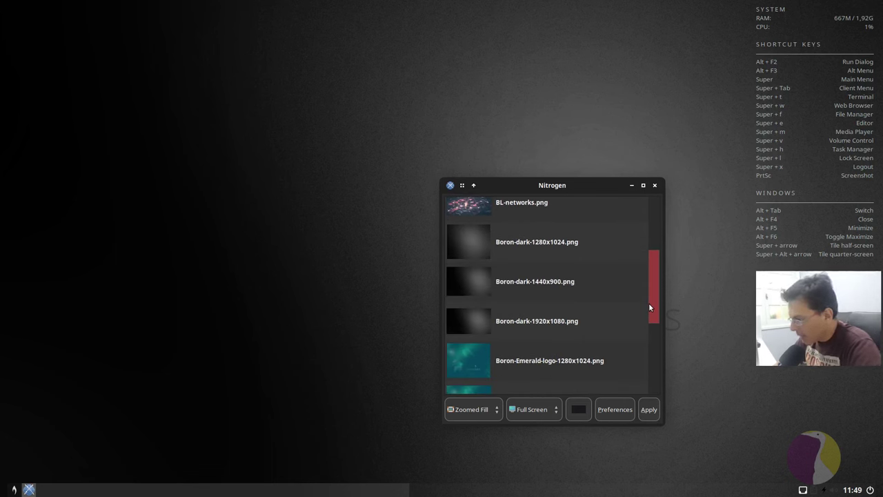
{"action": "mouse_move", "coordinate": [649, 307]}
{"action": "left_mouse_down"}
{"action": "mouse_move", "coordinate": [658, 362]}
{"action": "mouse_move", "coordinate": [662, 319]}
{"action": "left_mouse_up"}
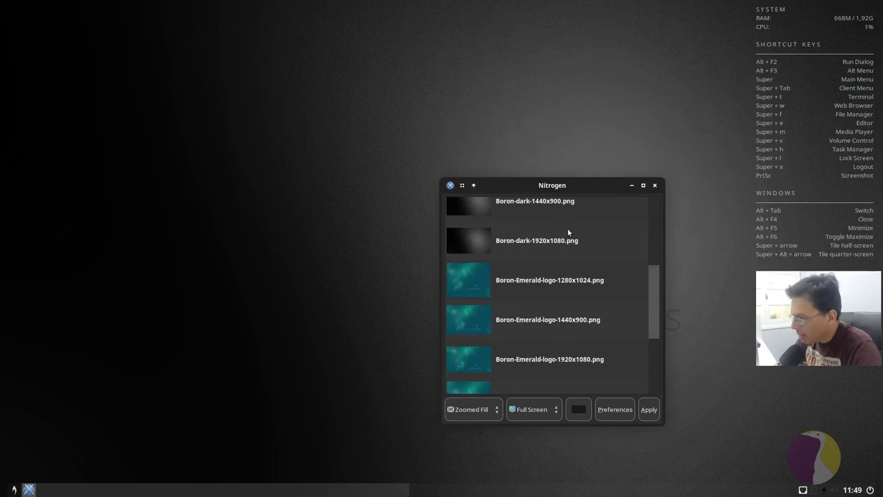
{"action": "left_click_drag", "start_coordinate": [656, 314], "coordinate": [569, 231]}
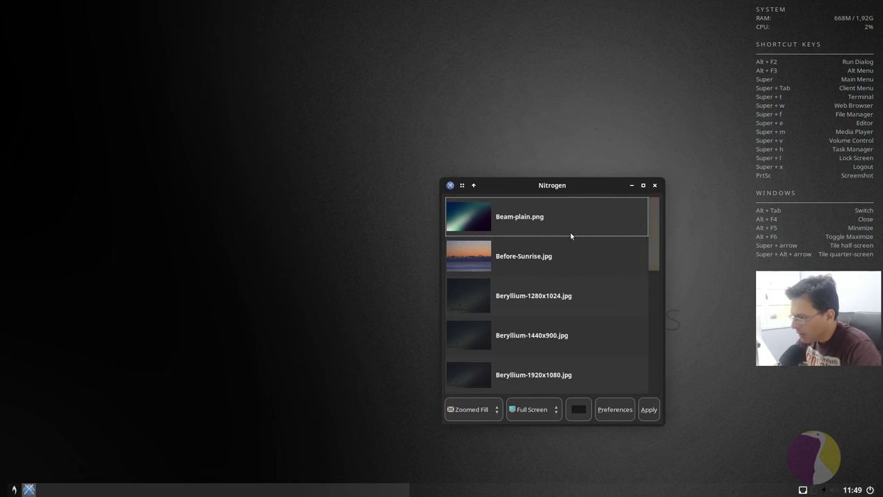
{"action": "left_click", "coordinate": [578, 254]}
{"action": "left_click", "coordinate": [649, 410]}
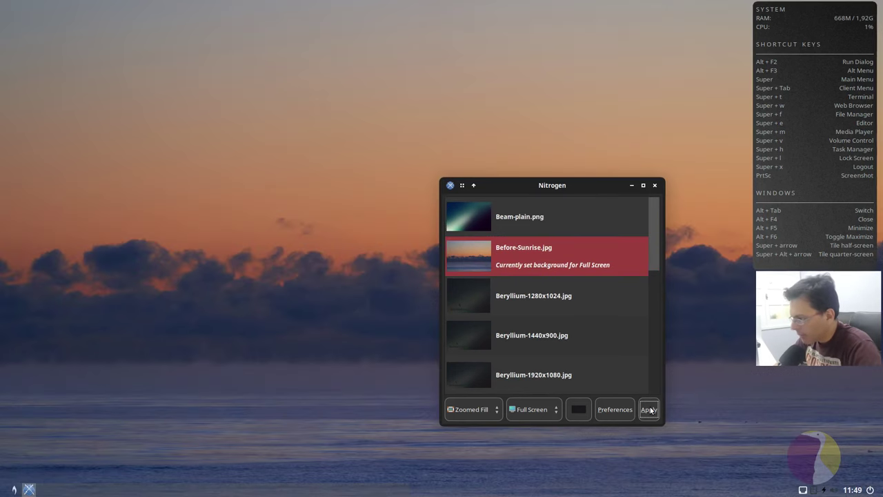
Apply Boron-Emerald-logo-1920x1080.png as the full-screen background and close Nitrogen
{"action": "left_click", "coordinate": [602, 291]}
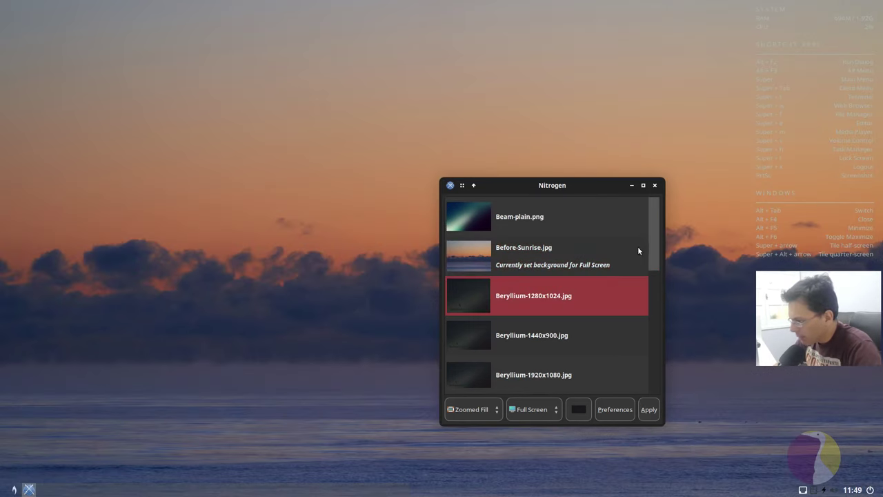
{"action": "left_click", "coordinate": [613, 342]}
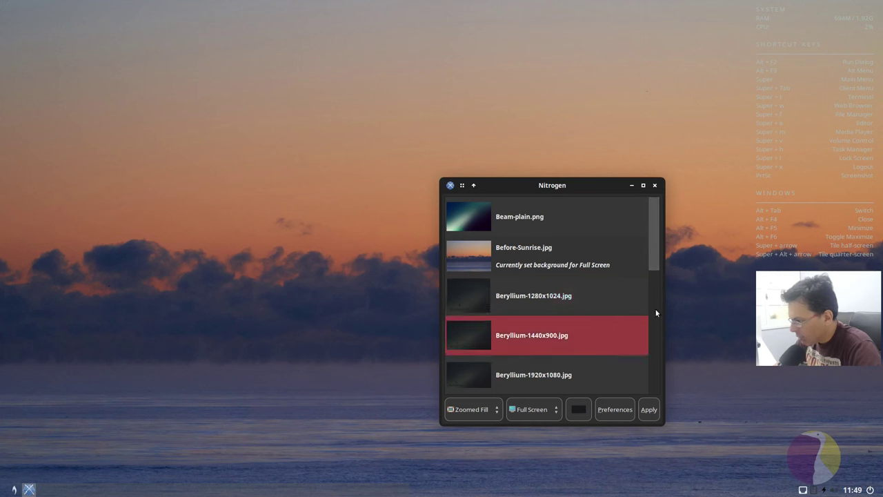
{"action": "left_click_drag", "start_coordinate": [655, 258], "coordinate": [648, 340]}
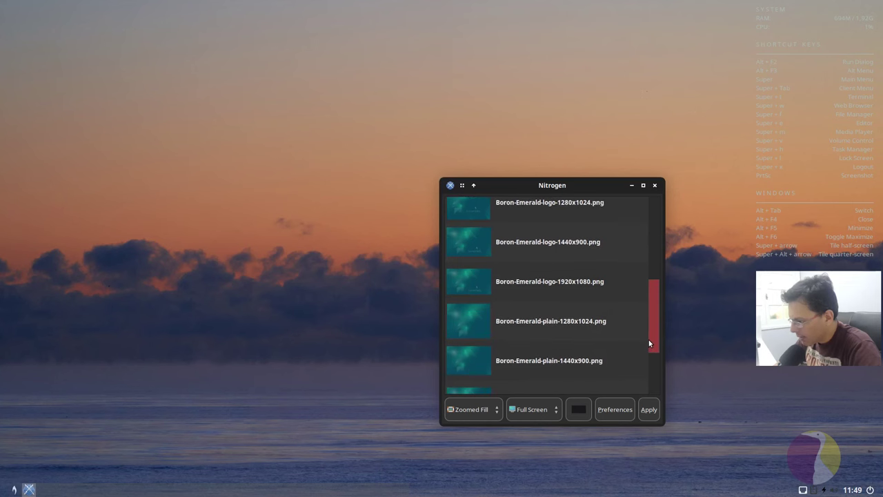
{"action": "left_click", "coordinate": [587, 281]}
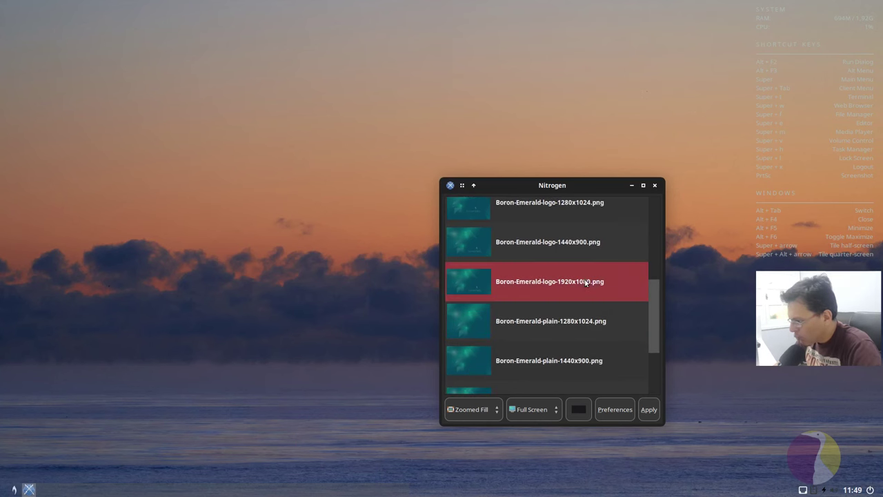
{"action": "left_click", "coordinate": [647, 409]}
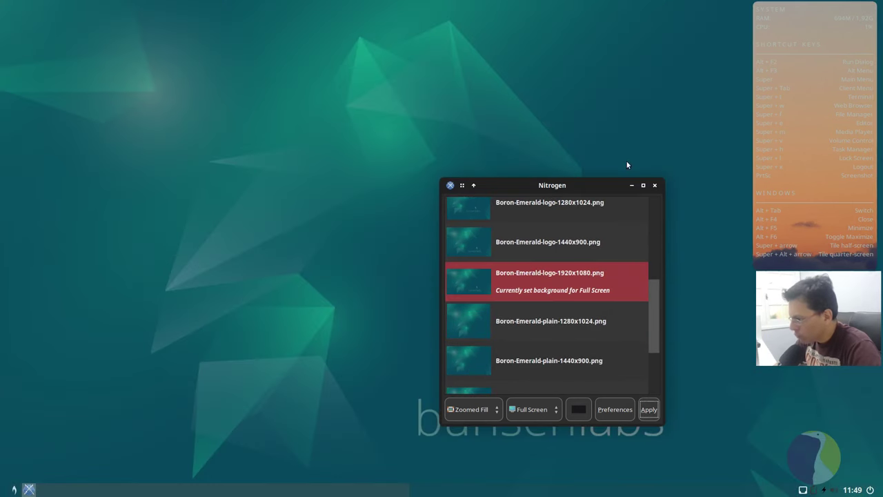
{"action": "left_click_drag", "start_coordinate": [596, 191], "coordinate": [590, 150]}
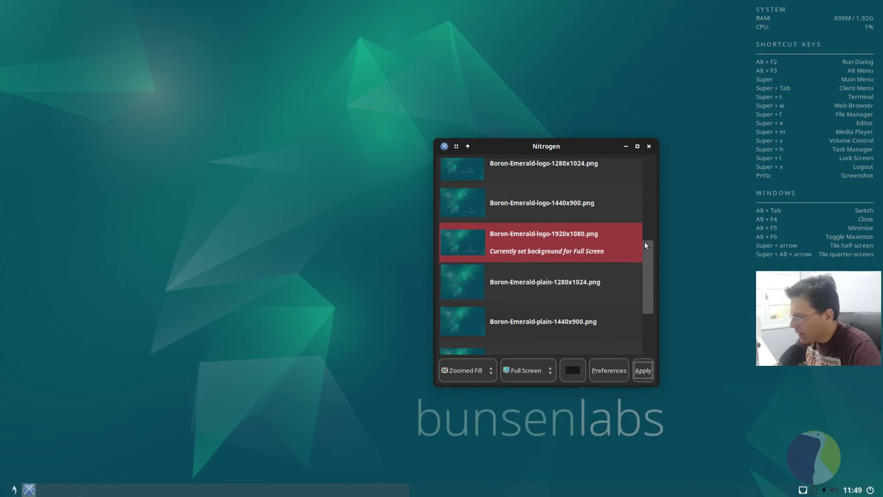
{"action": "left_click", "coordinate": [649, 147]}
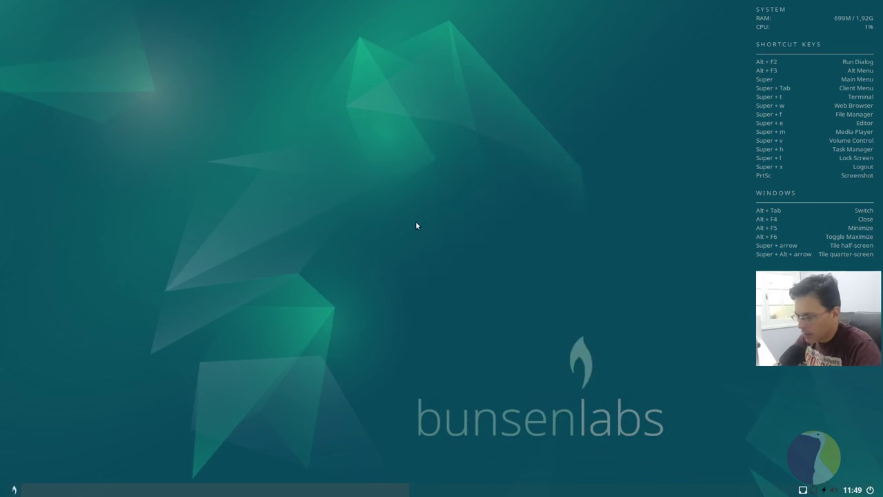
Open the Power Management settings from the user settings, view the General page, and close the window
{"action": "right_click", "coordinate": [196, 310]}
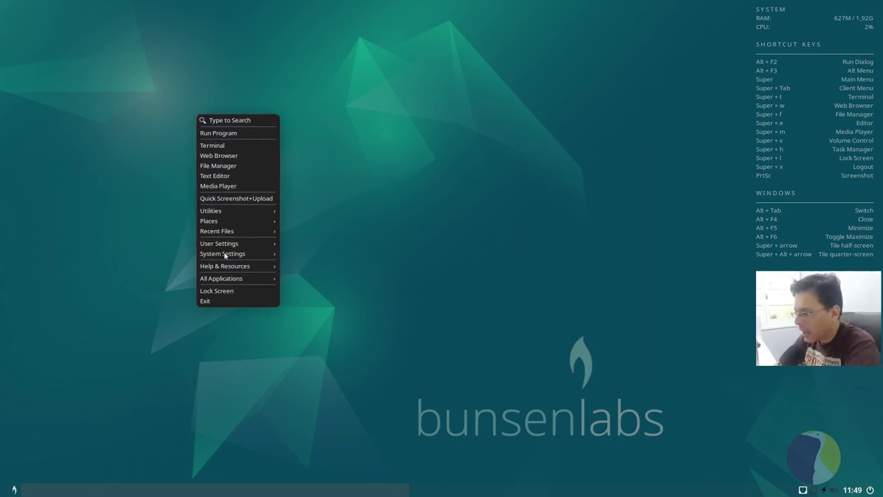
{"action": "mouse_move", "coordinate": [210, 254]}
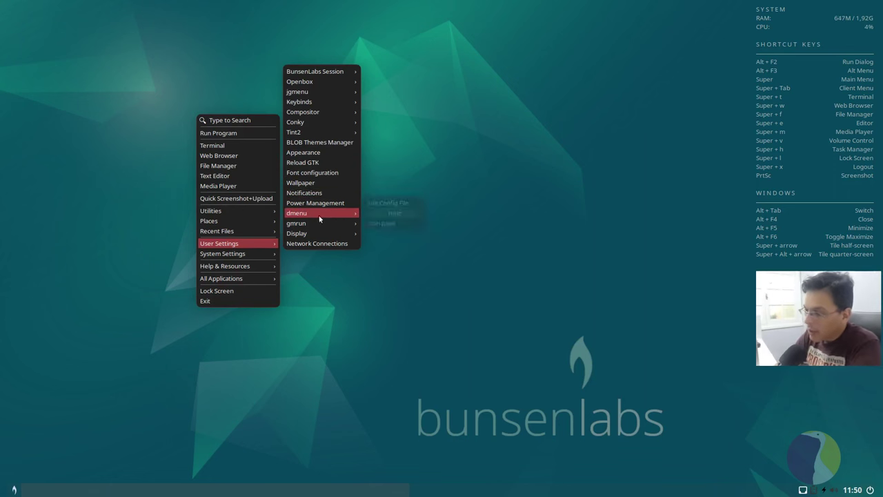
{"action": "mouse_move", "coordinate": [337, 215]}
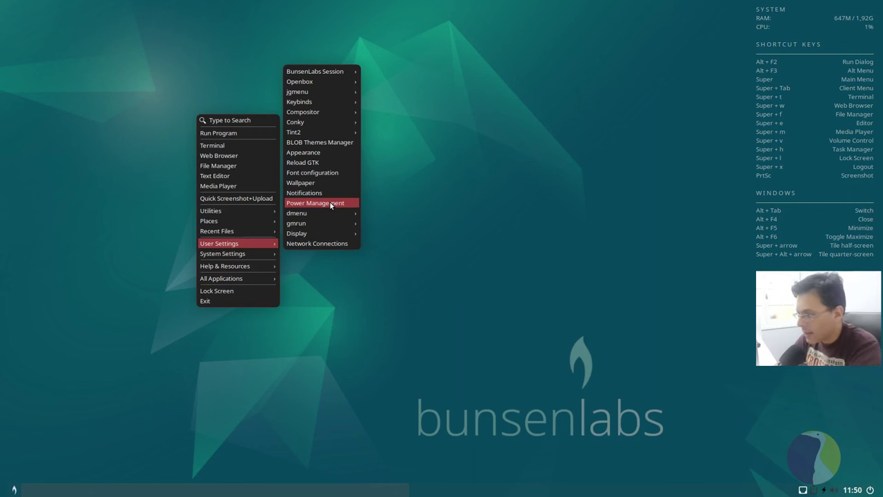
{"action": "left_click", "coordinate": [331, 204]}
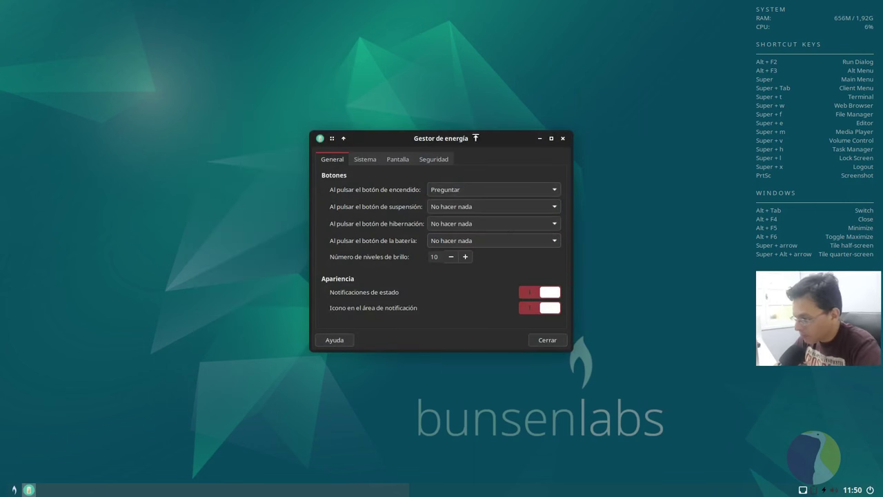
{"action": "left_click", "coordinate": [562, 139]}
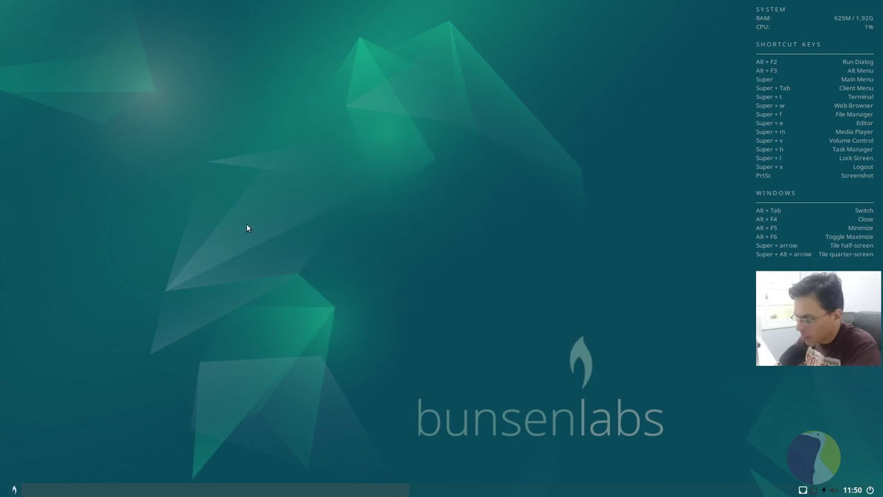
Look through the system settings entries, open the htop task manager to view the running processes, and close it
{"action": "right_click", "coordinate": [216, 226]}
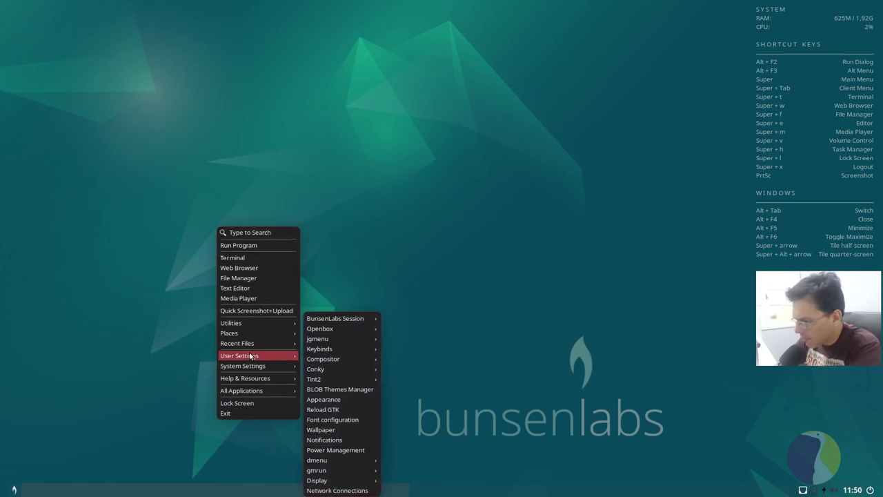
{"action": "mouse_move", "coordinate": [249, 367]}
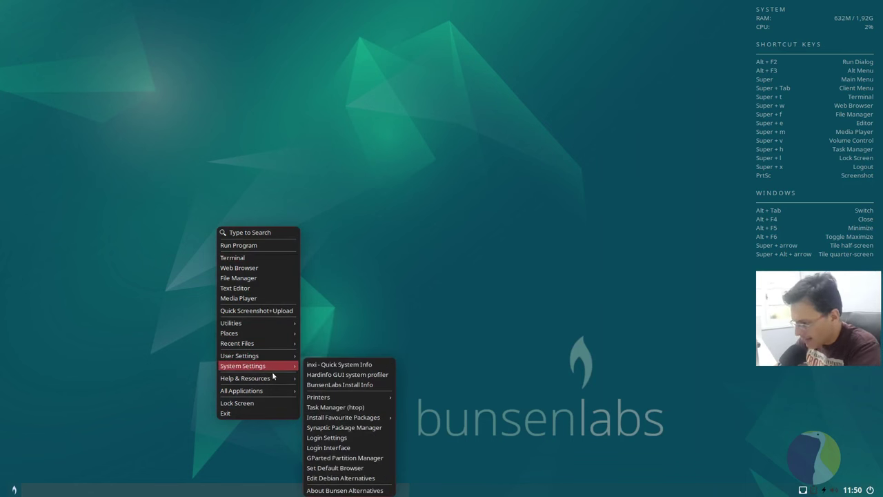
{"action": "right_click", "coordinate": [230, 234]}
{"action": "mouse_move", "coordinate": [271, 400]}
{"action": "mouse_move", "coordinate": [264, 375]}
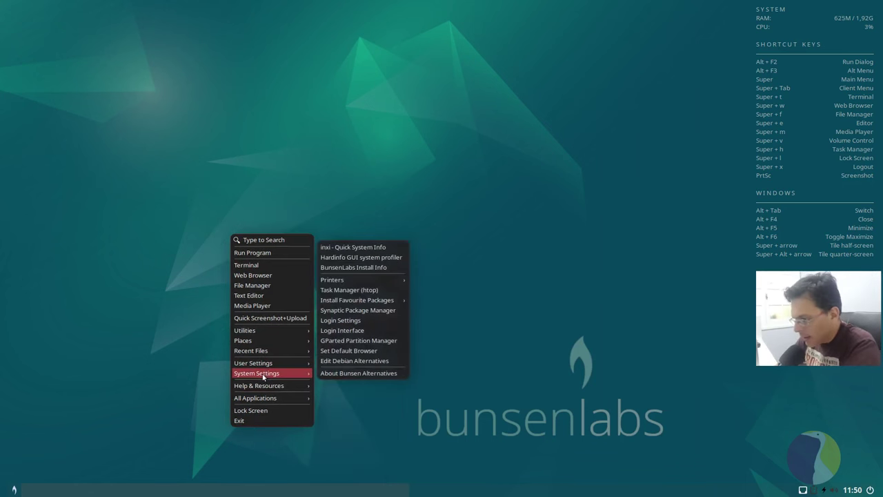
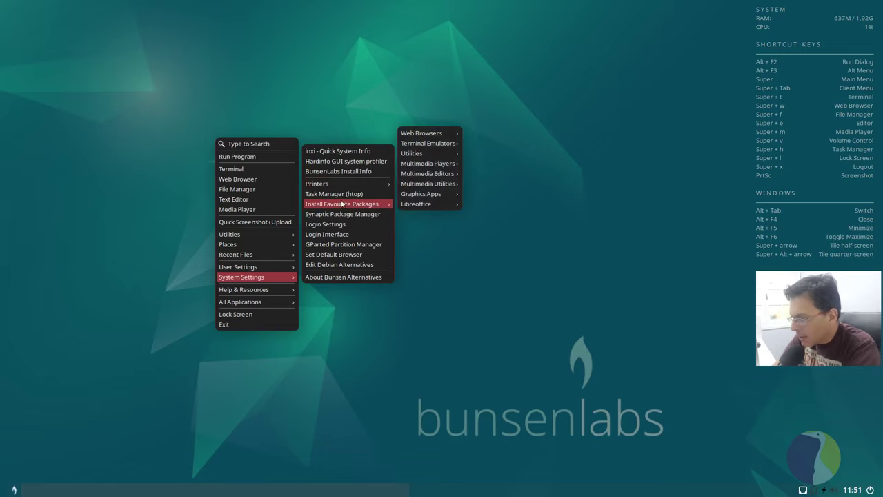
{"action": "left_click", "coordinate": [337, 194]}
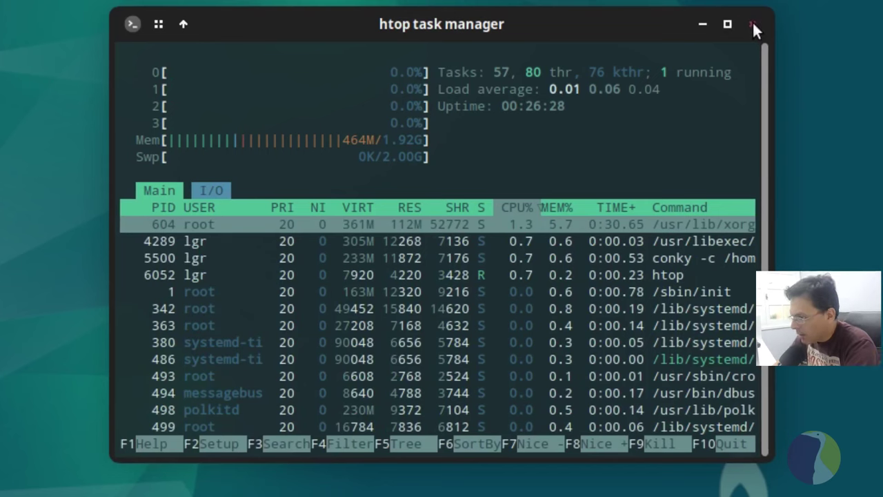
{"action": "left_click", "coordinate": [752, 23]}
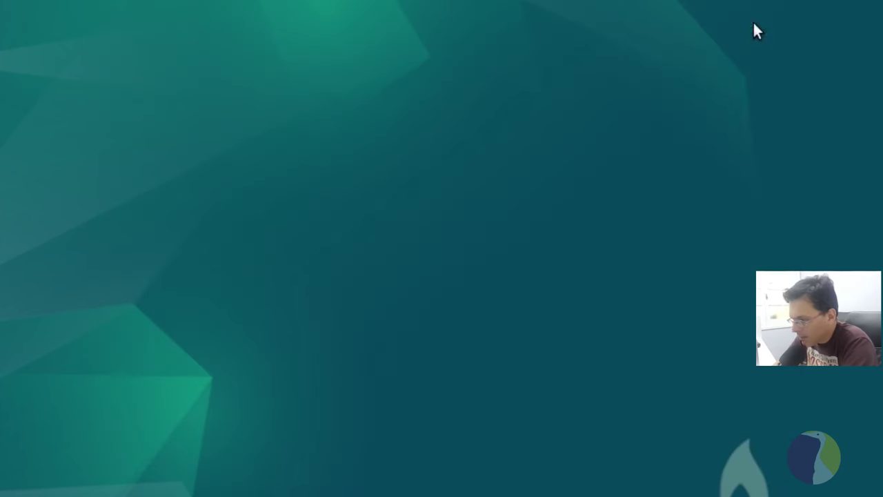
Browse the Install Favourite Packages categories in the system settings, including Utilities, Graphics Apps, Libreoffice and Terminal Emulators
{"action": "right_click", "coordinate": [239, 246]}
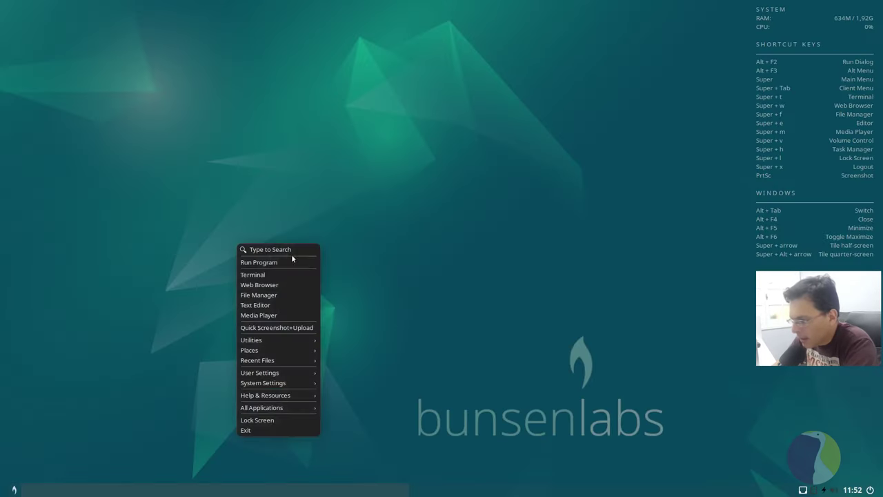
{"action": "mouse_move", "coordinate": [288, 384]}
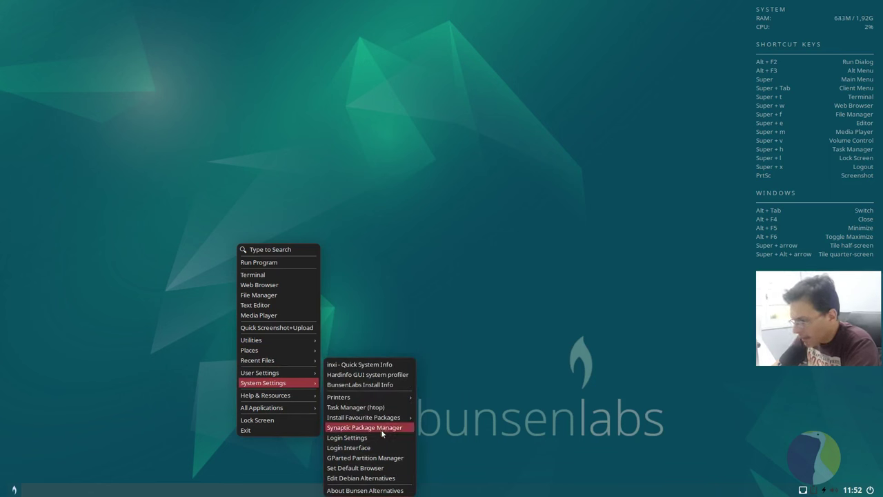
{"action": "mouse_move", "coordinate": [378, 420]}
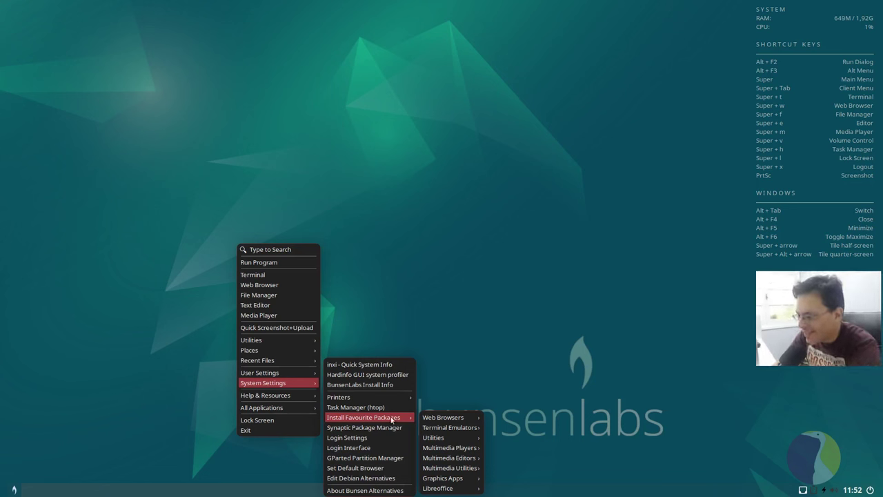
{"action": "mouse_move", "coordinate": [445, 420]}
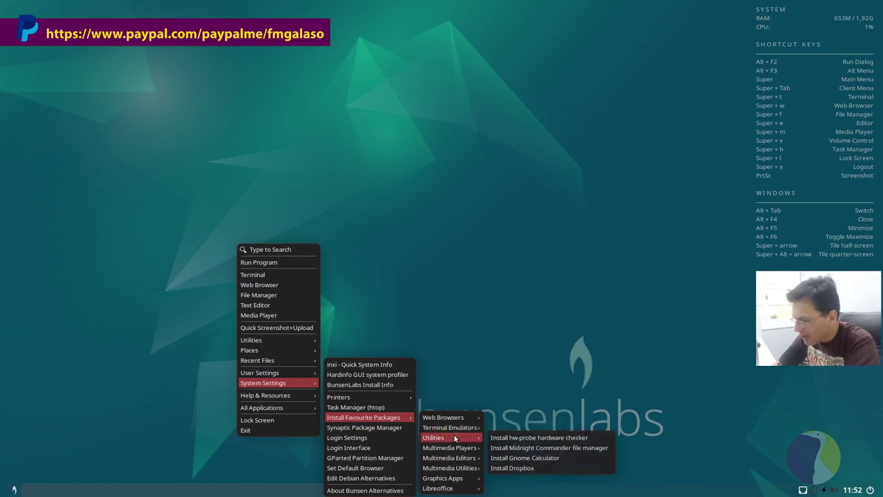
{"action": "mouse_move", "coordinate": [458, 449]}
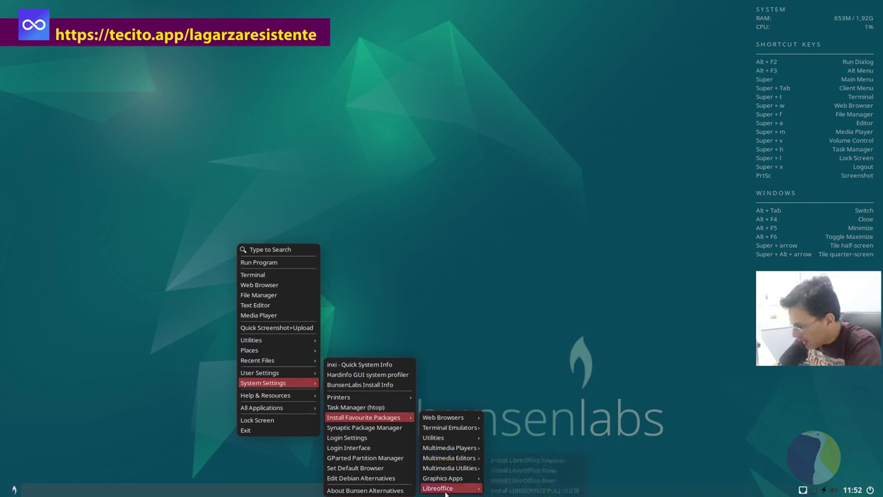
{"action": "mouse_move", "coordinate": [445, 491]}
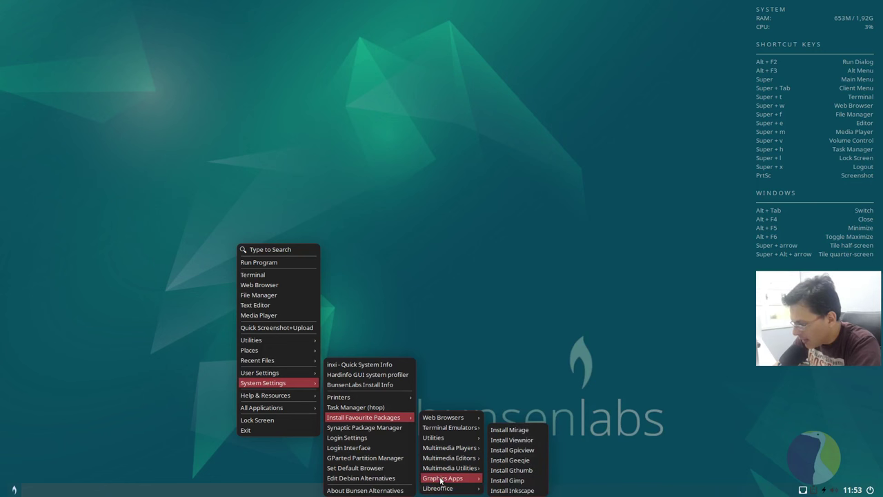
{"action": "mouse_move", "coordinate": [444, 469]}
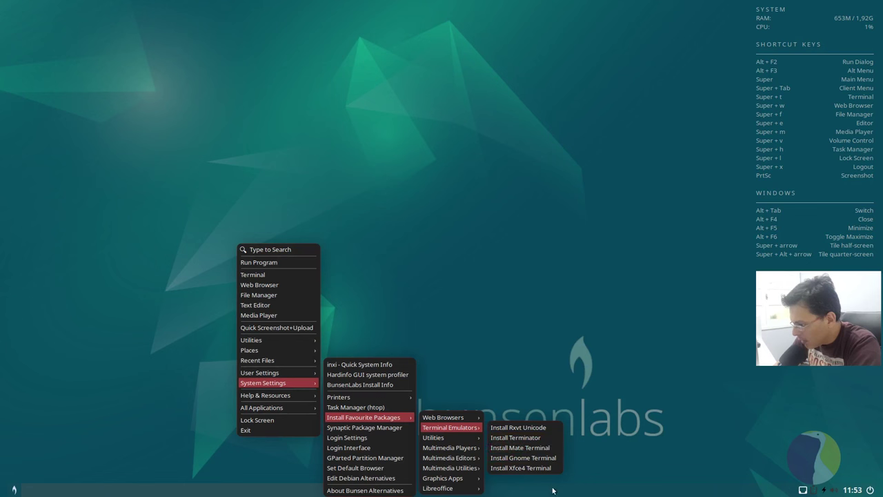
Start the Terminator installer from the Terminal Emulators packages, agree to run it, and enter the sudo password
{"action": "left_click", "coordinate": [545, 438]}
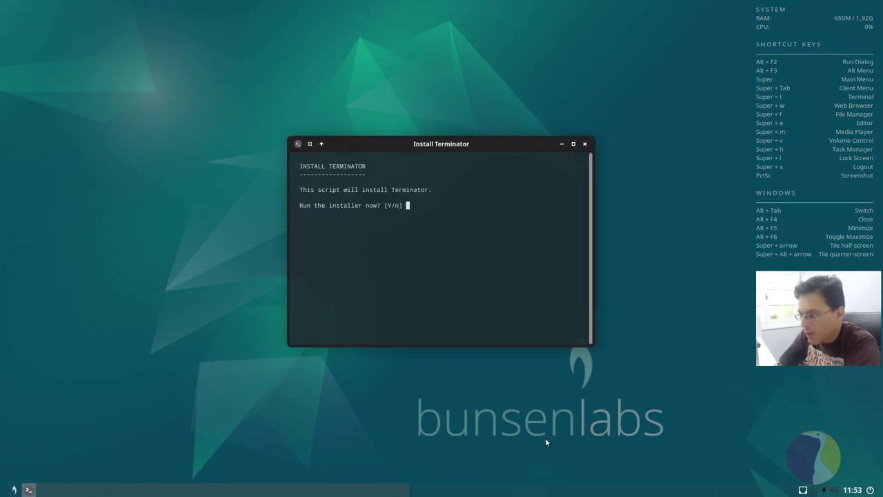
{"action": "key", "text": "Return"}
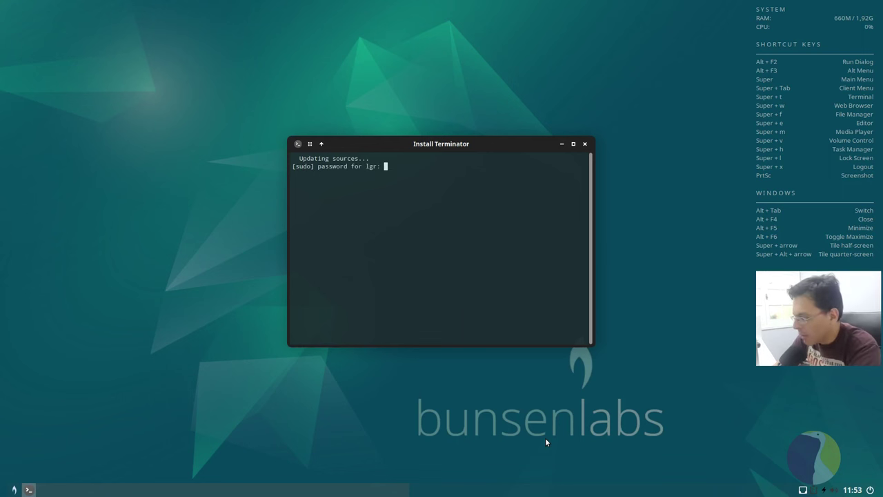
{"action": "key", "text": "Return"}
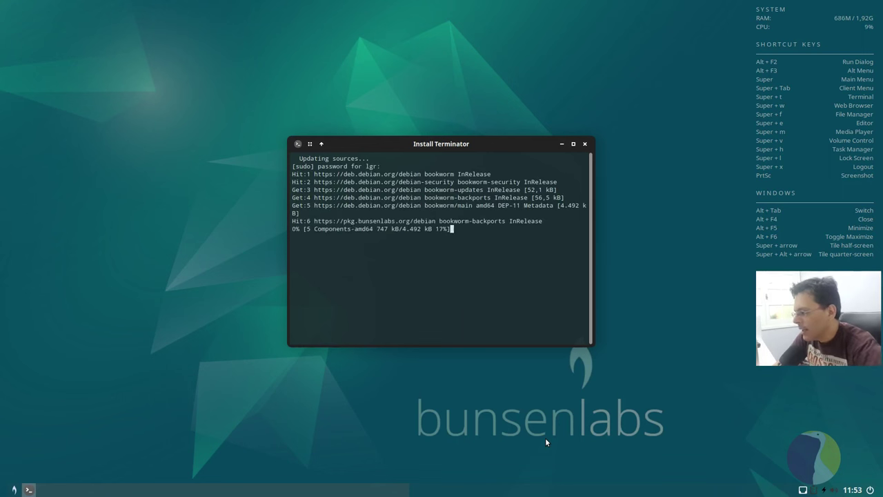
Confirm installing the Terminator packages and exit the installer once it finishes
{"action": "right_click", "coordinate": [186, 243]}
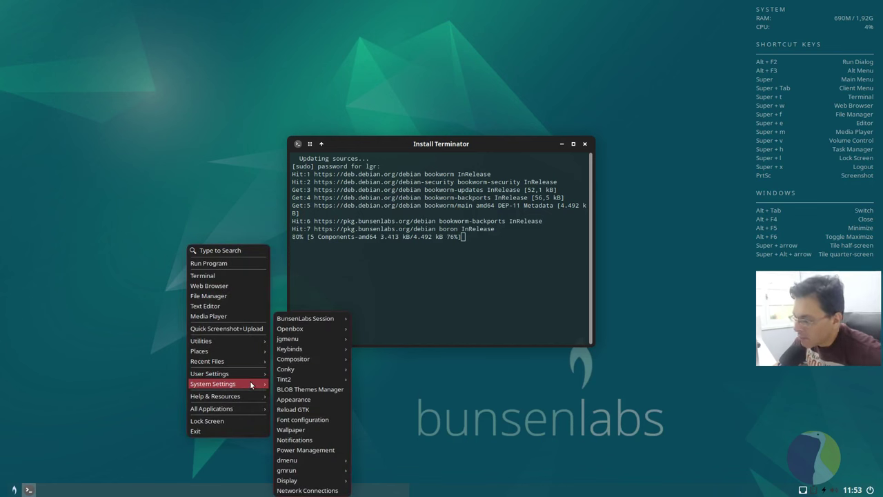
{"action": "mouse_move", "coordinate": [247, 382]}
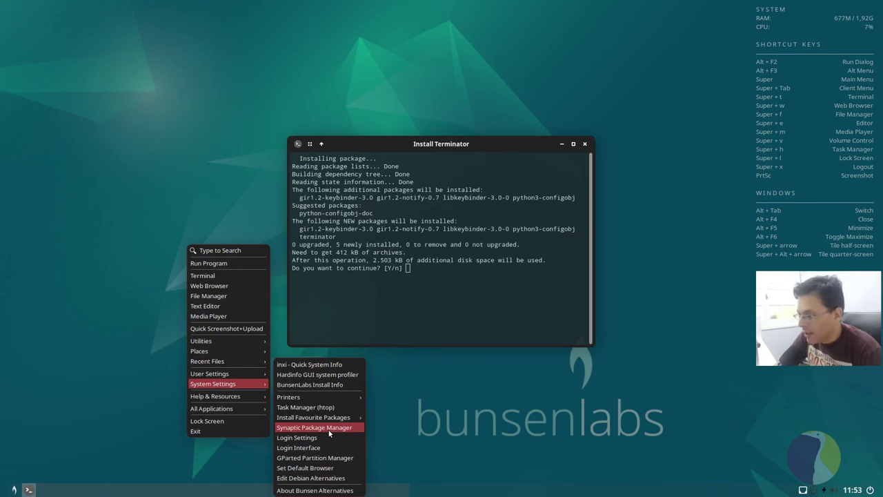
{"action": "left_click", "coordinate": [433, 337]}
{"action": "type", "text": "y"}
{"action": "key", "text": "Return"}
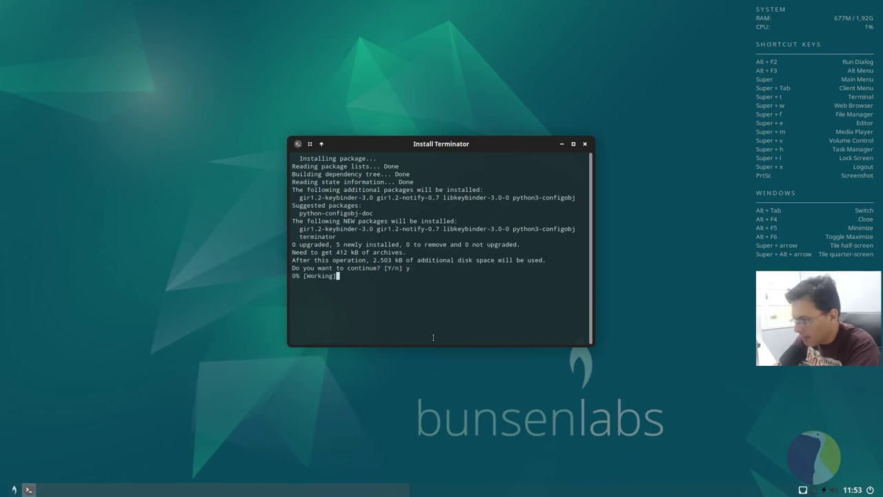
{"action": "right_click", "coordinate": [194, 283]}
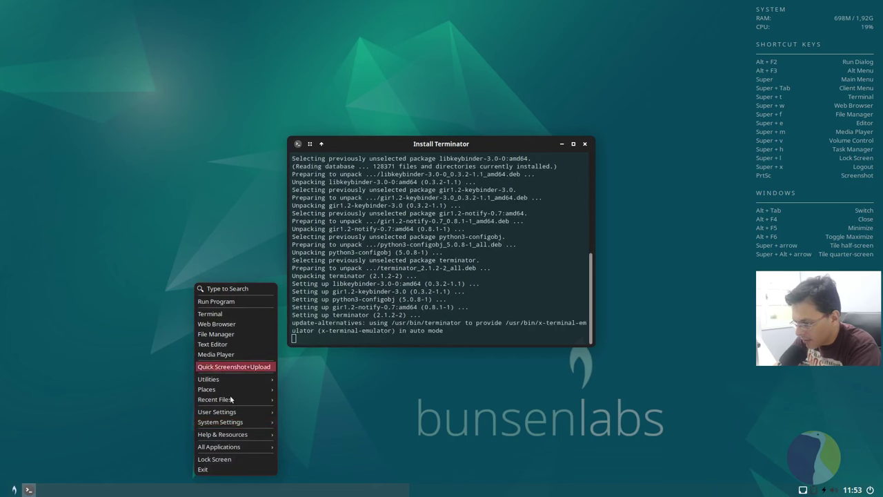
{"action": "mouse_move", "coordinate": [213, 413]}
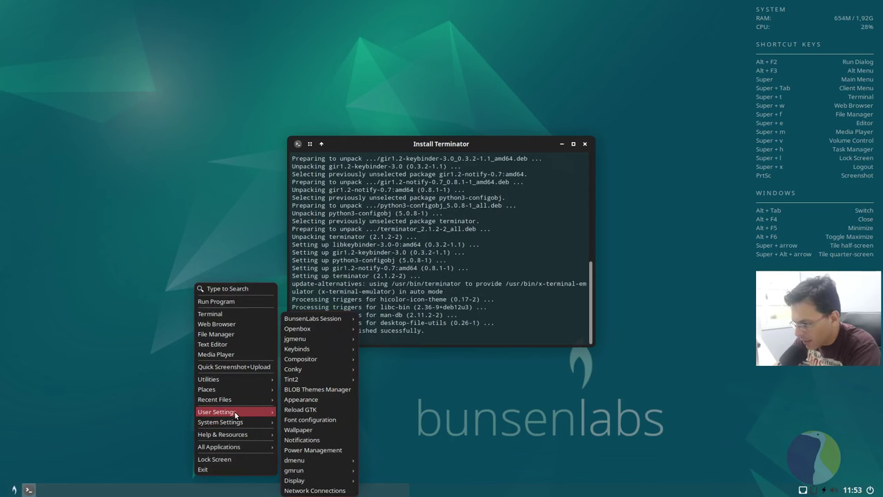
{"action": "mouse_move", "coordinate": [236, 422]}
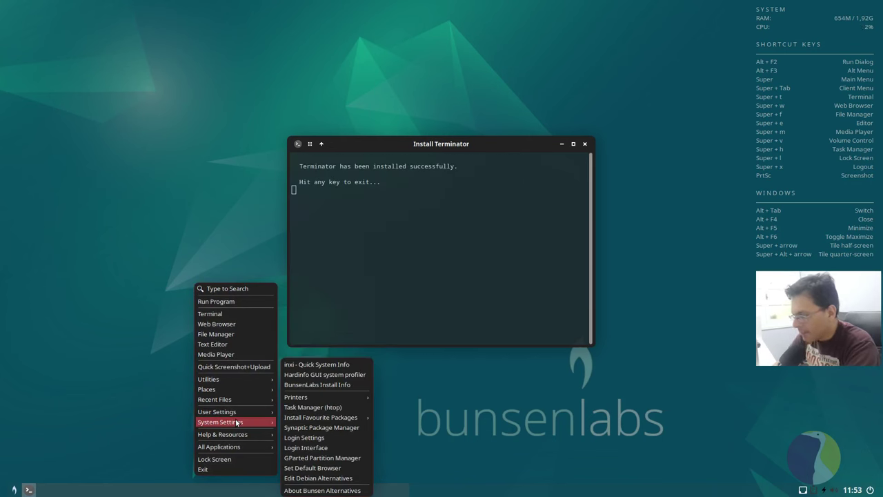
{"action": "left_click", "coordinate": [407, 321]}
{"action": "key", "text": "Return"}
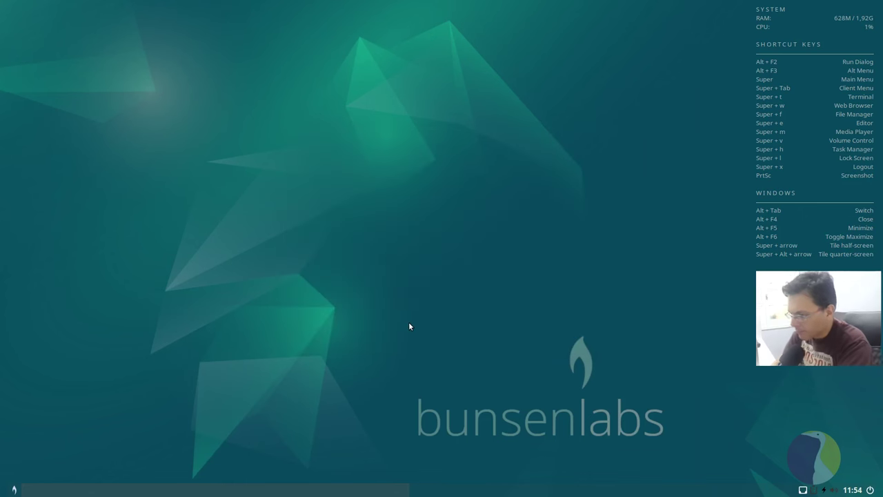
Look through the Help & Resources entries of the desktop main menu, including the Tint2 and Conky topics
{"action": "right_click", "coordinate": [259, 192]}
{"action": "mouse_move", "coordinate": [308, 315]}
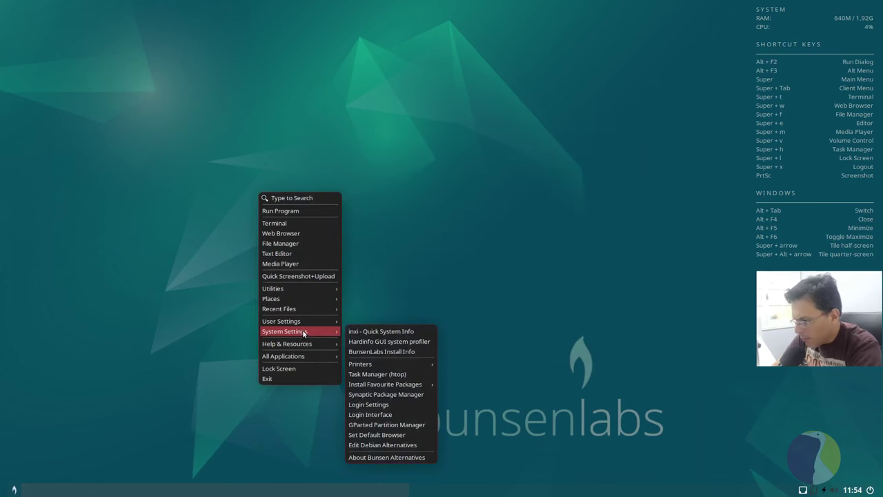
{"action": "mouse_move", "coordinate": [306, 343]}
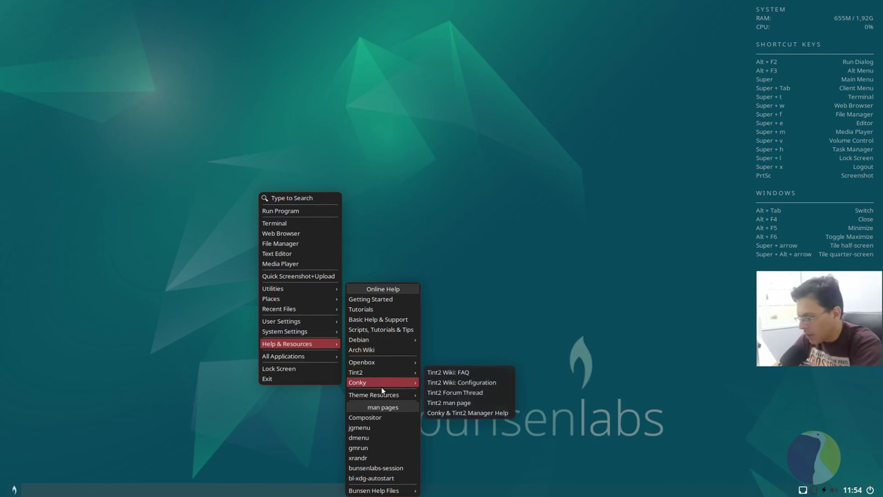
{"action": "mouse_move", "coordinate": [382, 383]}
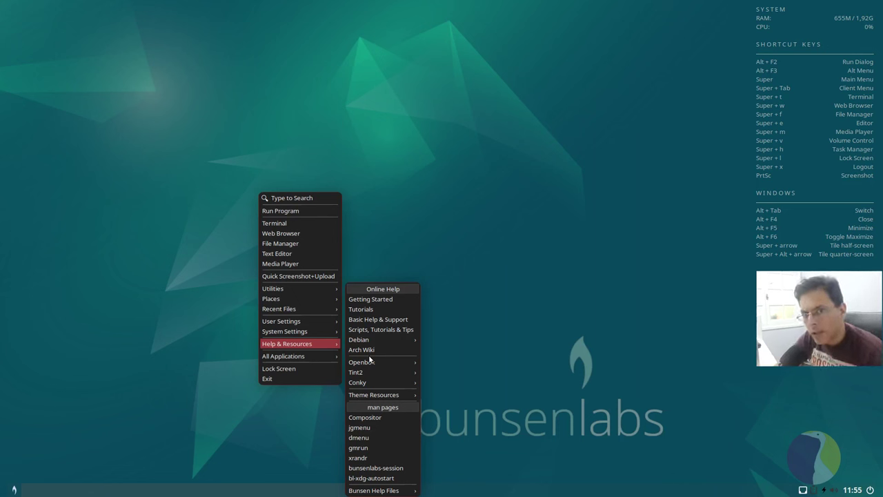
Open BL File Manager from the Accesorios applications and display Thunar's version information
{"action": "mouse_move", "coordinate": [326, 360]}
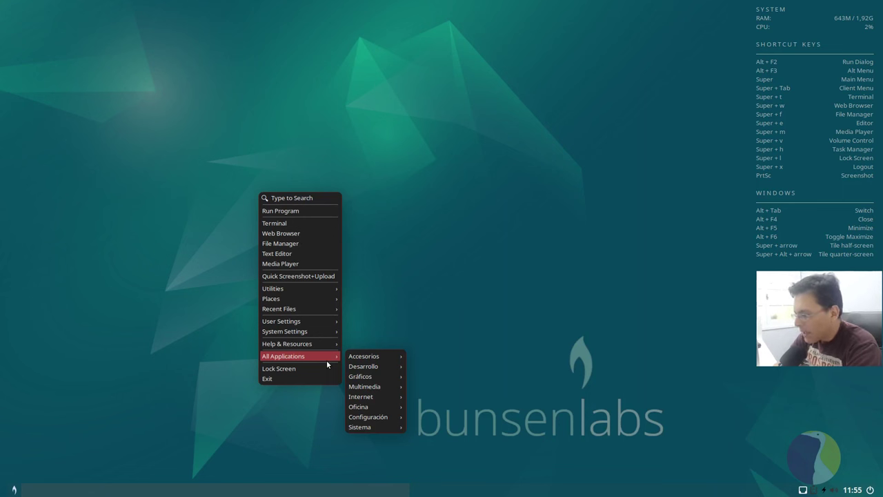
{"action": "mouse_move", "coordinate": [375, 360]}
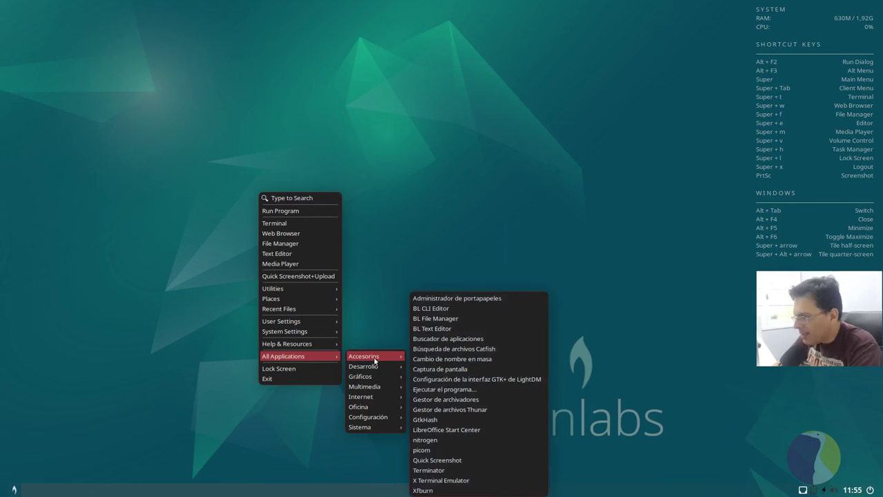
{"action": "left_click", "coordinate": [460, 317]}
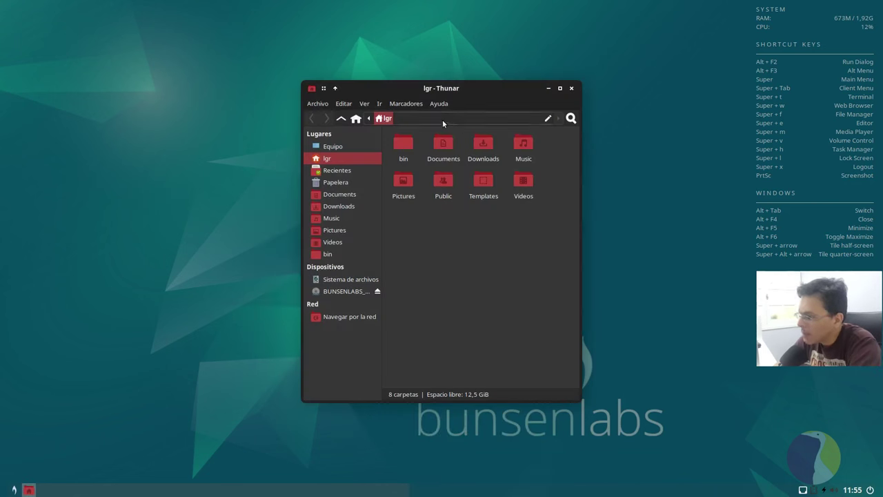
{"action": "left_click", "coordinate": [436, 103]}
{"action": "left_click", "coordinate": [441, 129]}
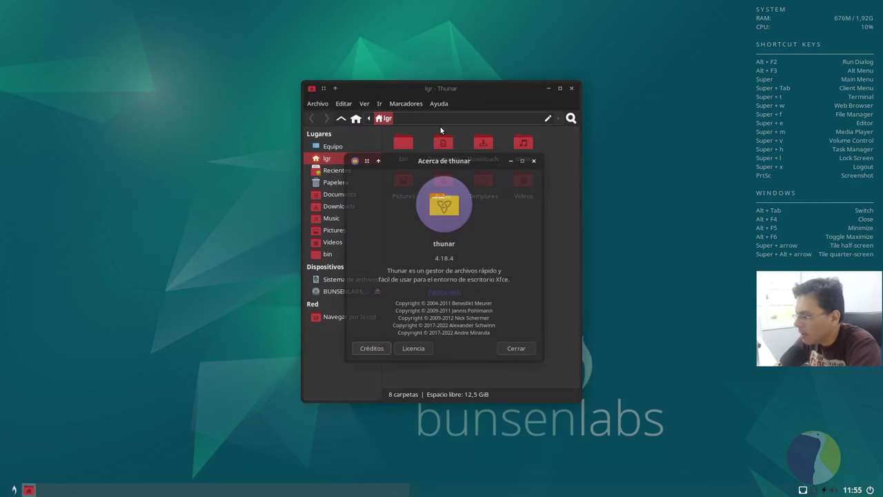
Dismiss the version information and view the home folder in a maximized Thunar window before closing the file manager
{"action": "left_click", "coordinate": [533, 161]}
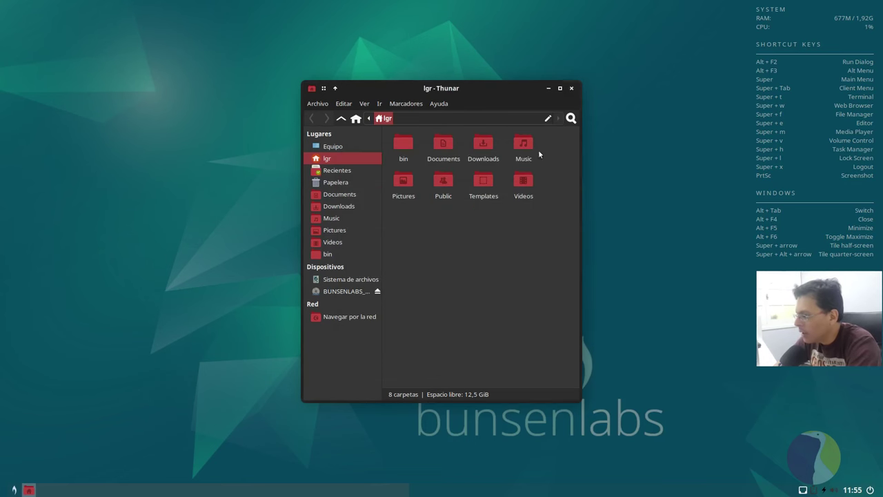
{"action": "left_click", "coordinate": [560, 89]}
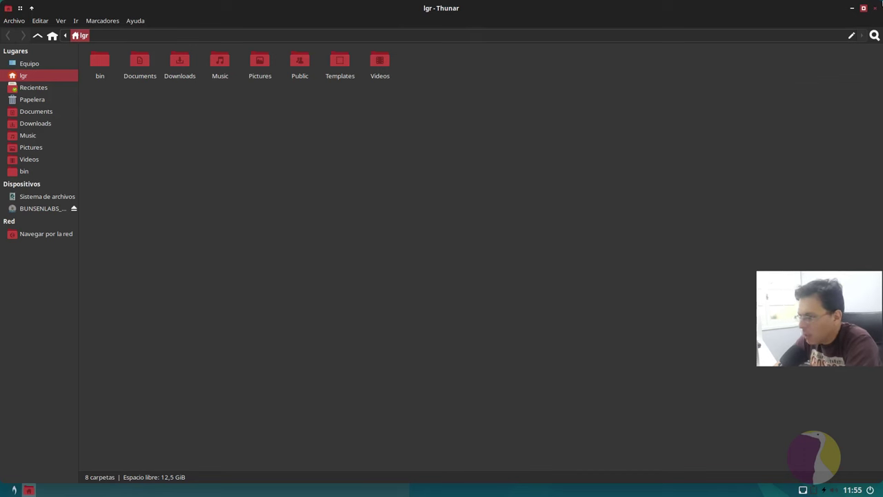
{"action": "left_click", "coordinate": [874, 8]}
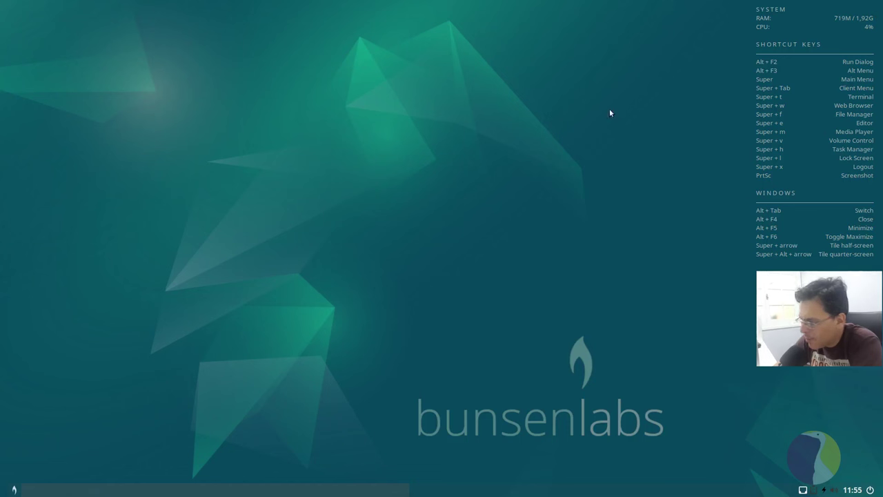
Open BLOB Themes Manager from the user settings and apply the Boron-Light-Aqua theme without saving the current session
{"action": "right_click", "coordinate": [251, 250]}
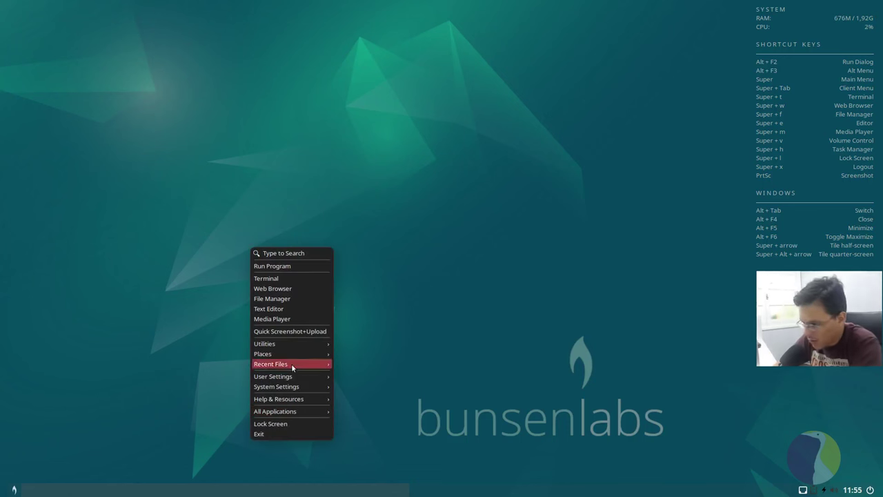
{"action": "mouse_move", "coordinate": [280, 354]}
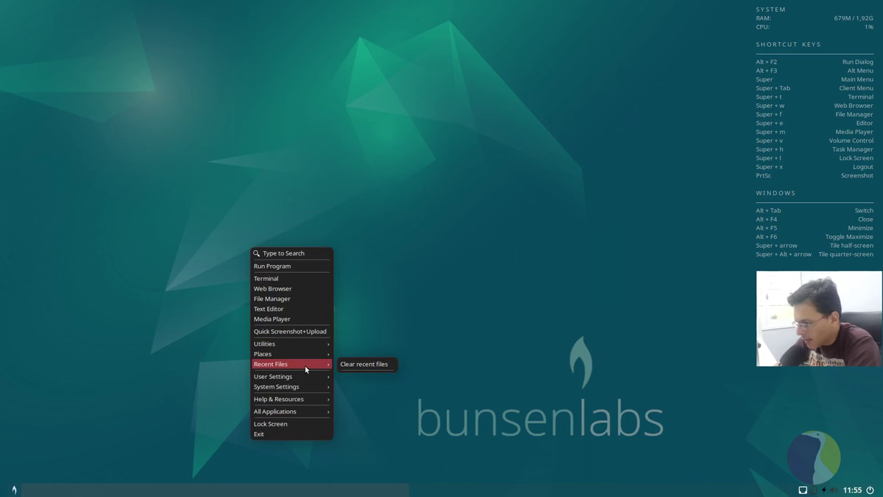
{"action": "mouse_move", "coordinate": [307, 378]}
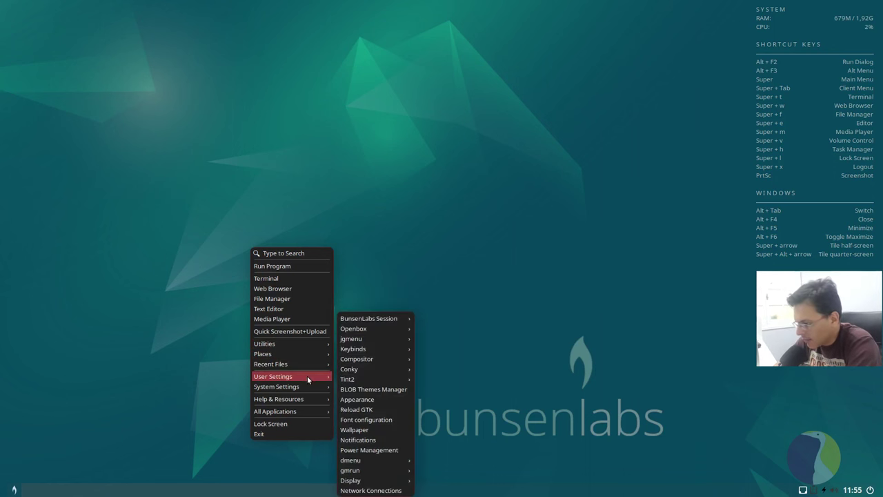
{"action": "left_click", "coordinate": [376, 390]}
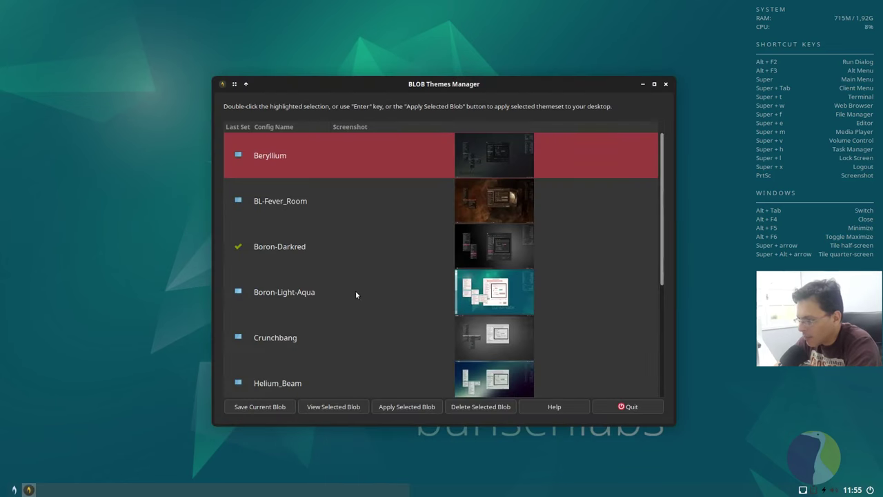
{"action": "left_click", "coordinate": [346, 291]}
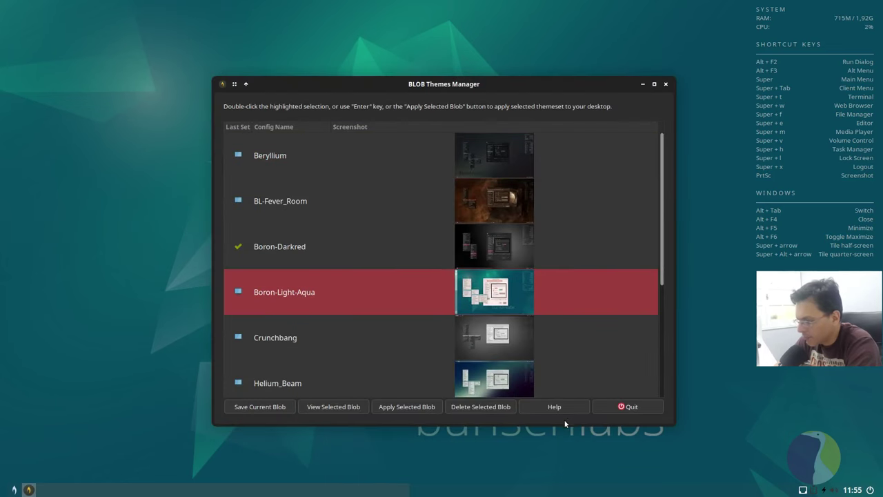
{"action": "left_click", "coordinate": [415, 406]}
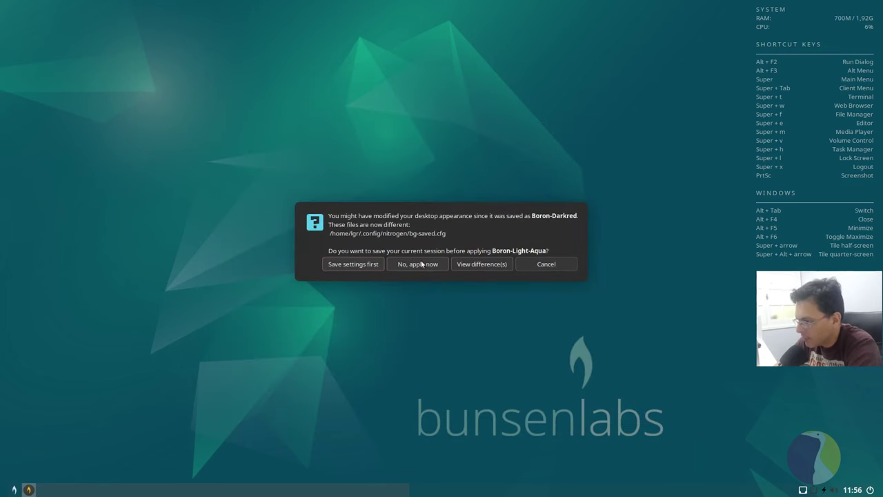
{"action": "left_click", "coordinate": [417, 266]}
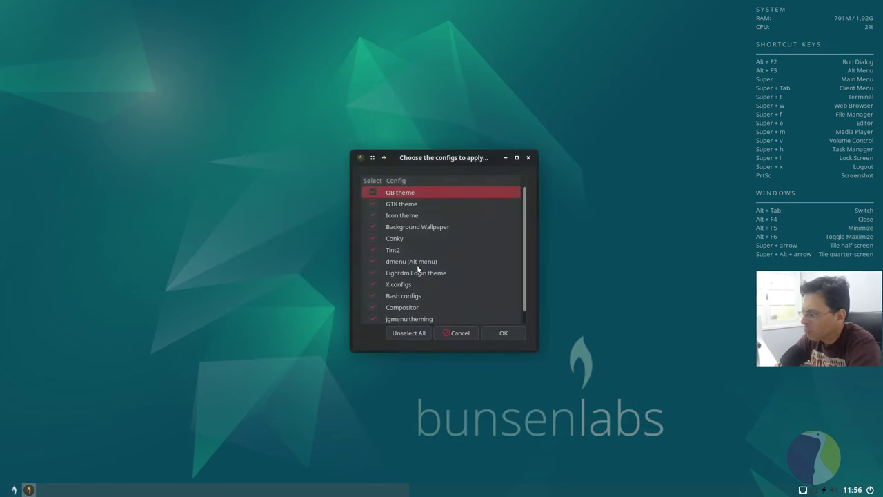